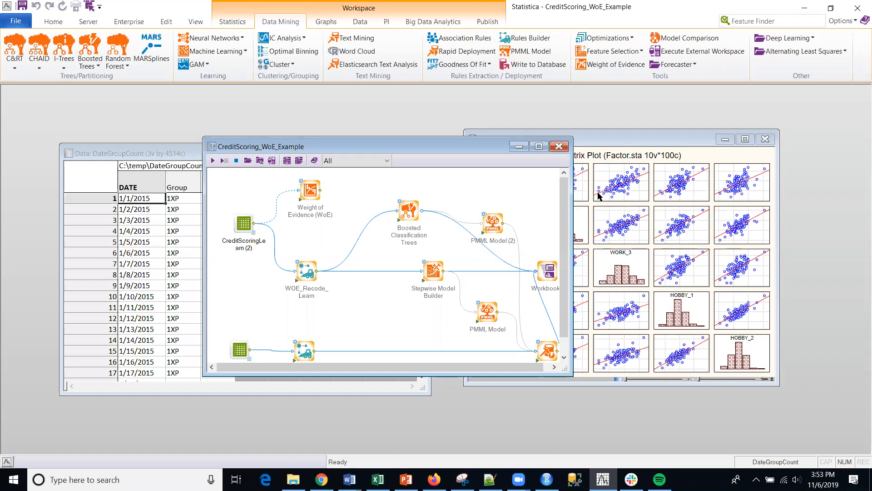
Step: Close the CreditScoring_WoE_Example workspace and the Matrix Plot graph without saving the graph's changes
{"action": "left_click", "coordinate": [559, 146]}
{"action": "left_click", "coordinate": [765, 139]}
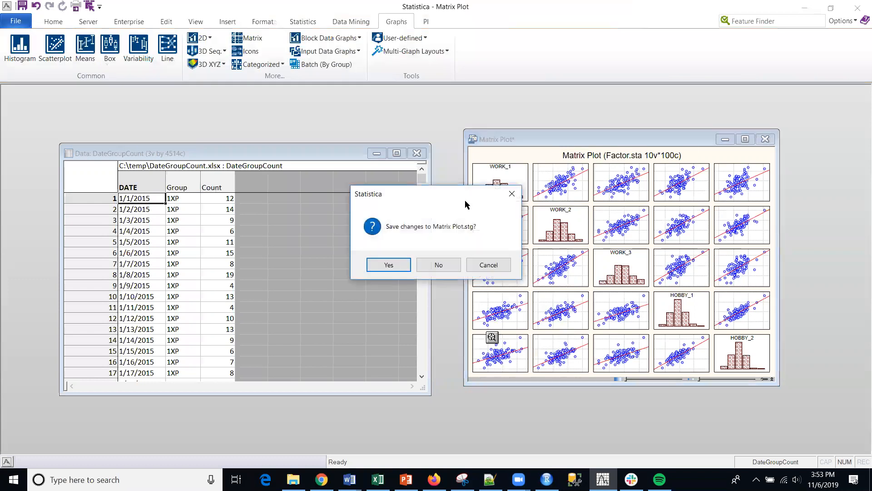
{"action": "left_click", "coordinate": [450, 266]}
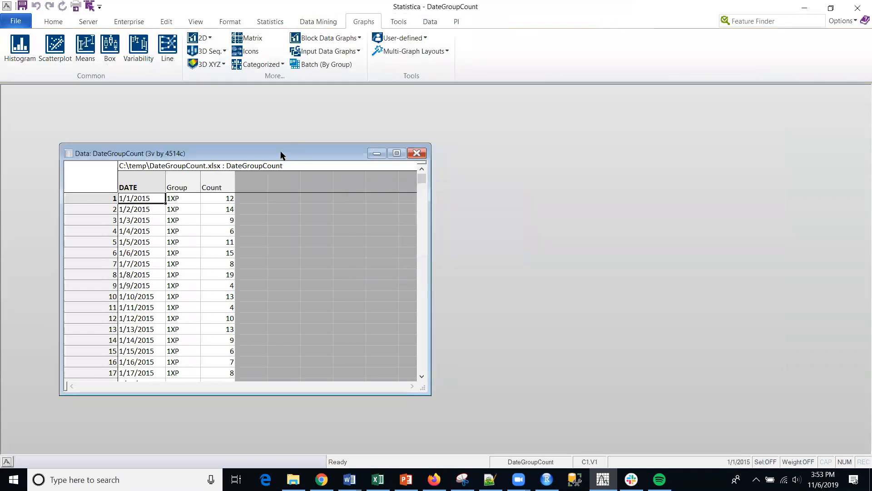
Step: Move and enlarge the DateGroupCount data window and examine its DATE, Group and Count columns
{"action": "left_click_drag", "start_coordinate": [280, 155], "coordinate": [243, 106]}
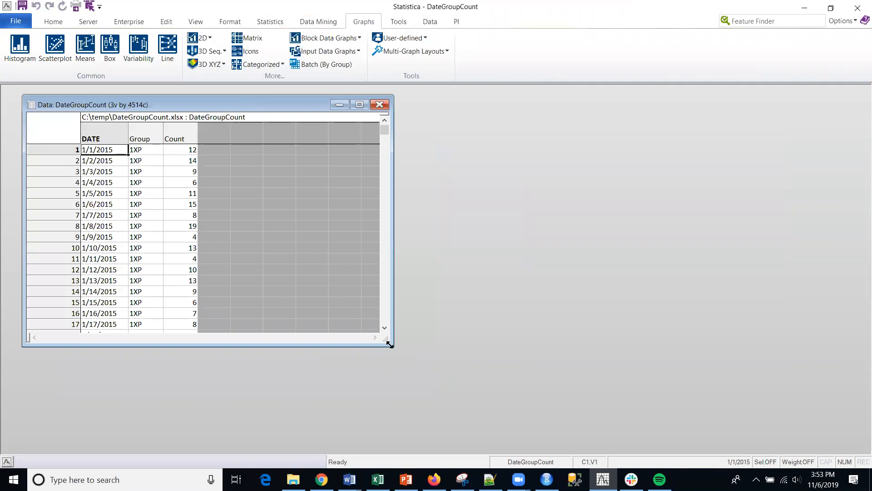
{"action": "left_click_drag", "start_coordinate": [390, 344], "coordinate": [435, 427]}
{"action": "left_click", "coordinate": [111, 137]}
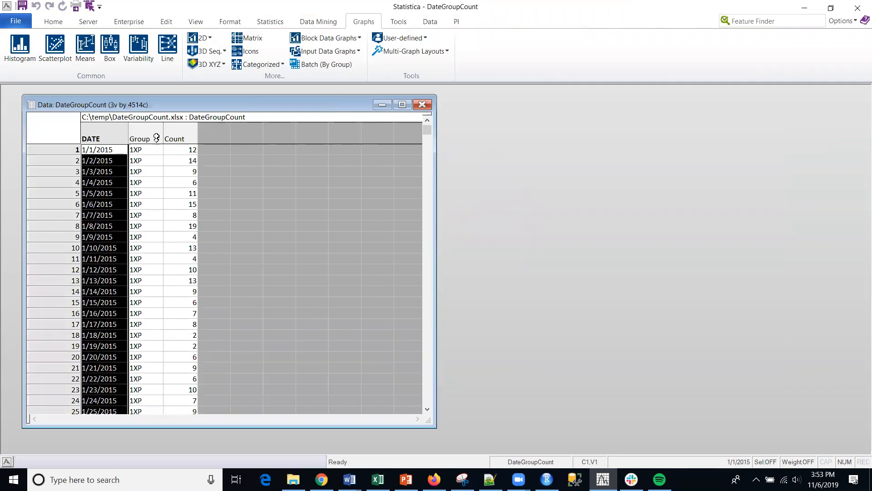
{"action": "left_click", "coordinate": [104, 215]}
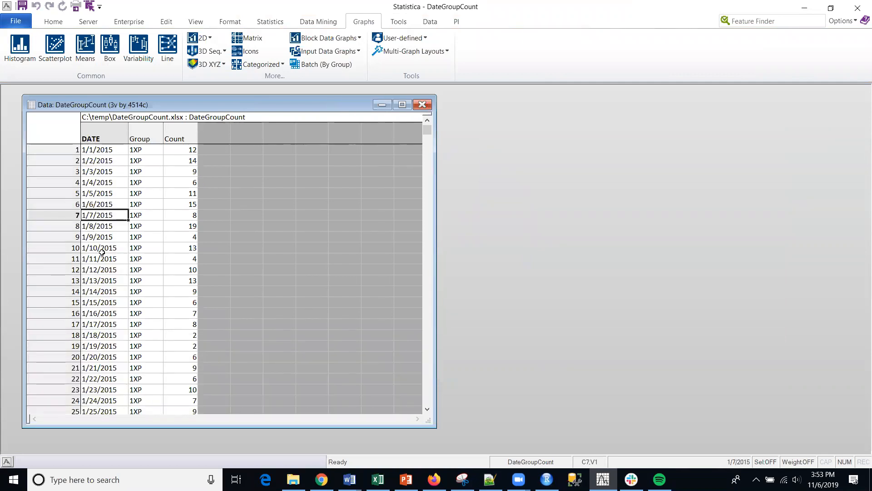
{"action": "left_click", "coordinate": [140, 138]}
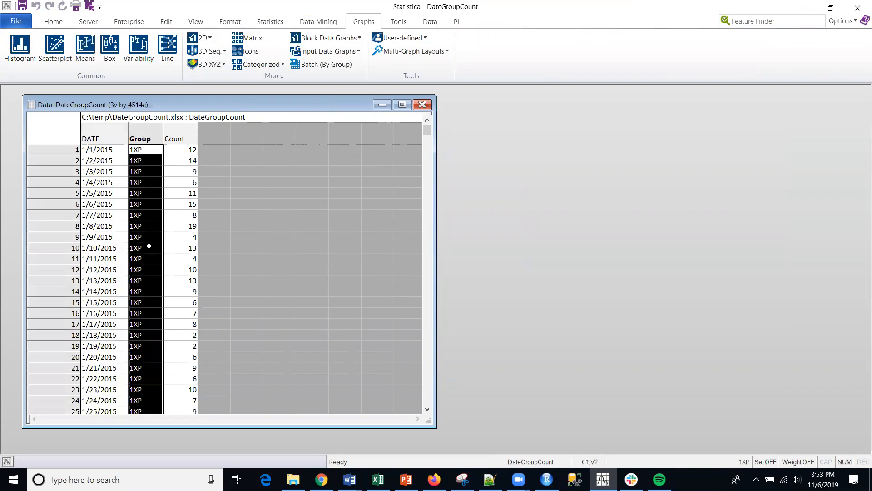
{"action": "scroll", "coordinate": [149, 245], "scroll_direction": "down", "scroll_amount": 20}
{"action": "scroll", "coordinate": [148, 243], "scroll_direction": "up", "scroll_amount": 20}
{"action": "left_click", "coordinate": [187, 137]}
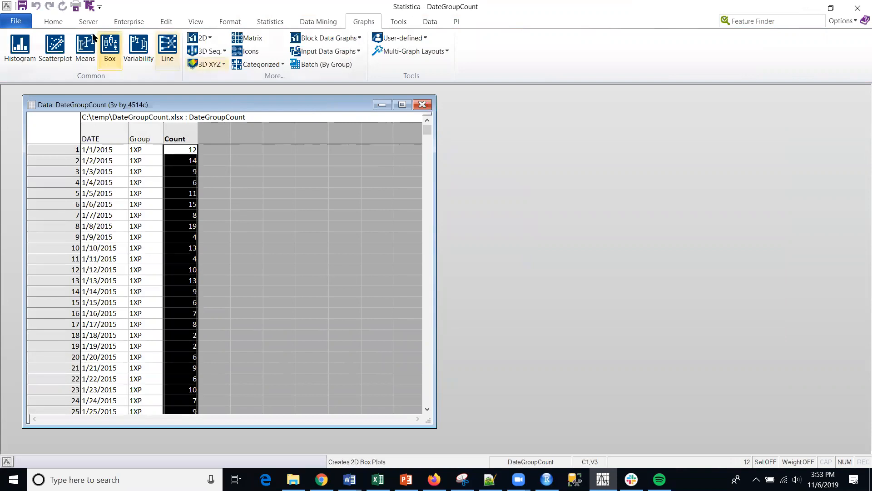
Step: Create a new workspace from the local Blank template with the DateGroupCount spreadsheet as its data source
{"action": "left_click", "coordinate": [15, 21]}
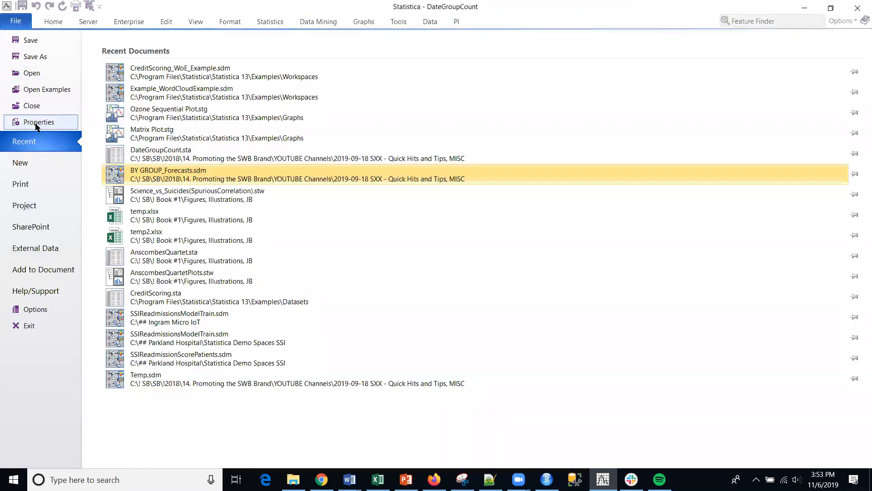
{"action": "left_click", "coordinate": [23, 168]}
{"action": "left_click", "coordinate": [178, 86]}
{"action": "left_click", "coordinate": [493, 350]}
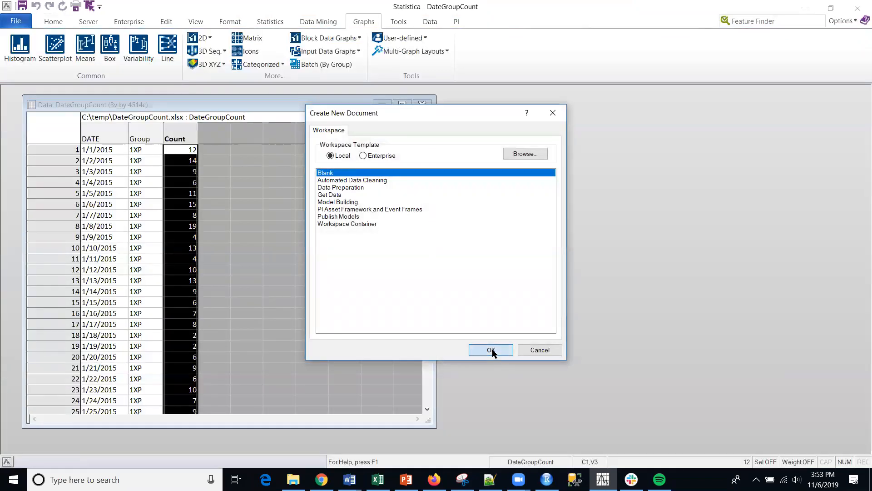
{"action": "left_click", "coordinate": [395, 189]}
{"action": "left_click", "coordinate": [541, 180]}
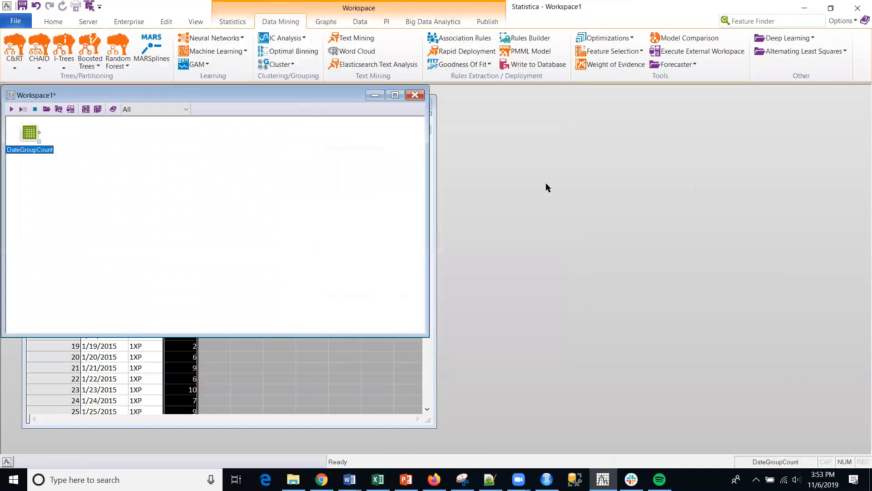
Step: Move and enlarge the Workspace1 window and place the DateGroupCount node lower on its canvas
{"action": "left_click_drag", "start_coordinate": [80, 95], "coordinate": [139, 115]}
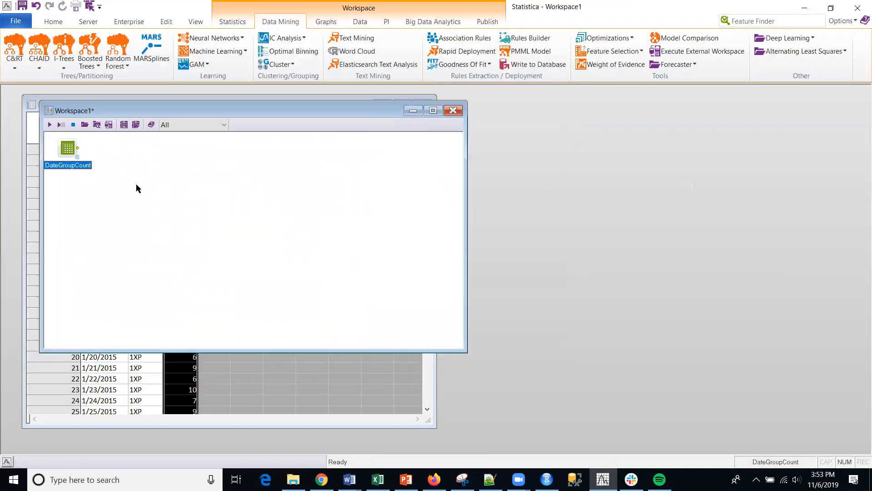
{"action": "left_click_drag", "start_coordinate": [64, 152], "coordinate": [69, 204]}
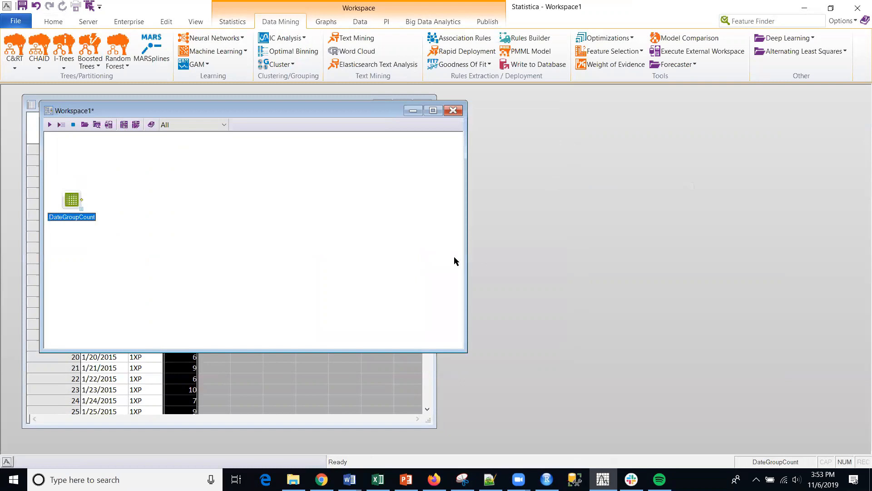
{"action": "left_click_drag", "start_coordinate": [463, 349], "coordinate": [606, 404]}
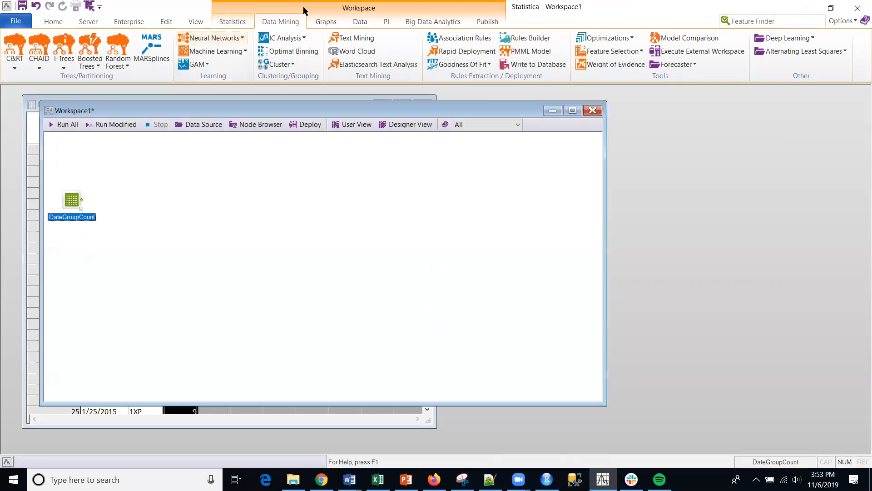
Step: Add a Frequency Tables node from Basic Statistics to DateGroupCount and place it above and to the right of the data node
{"action": "left_click", "coordinate": [244, 23]}
{"action": "left_click", "coordinate": [30, 67]}
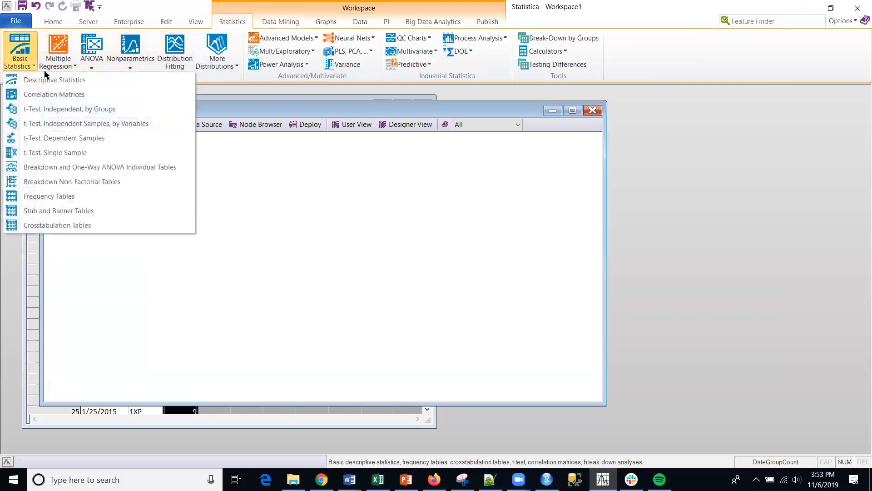
{"action": "left_click", "coordinate": [61, 196]}
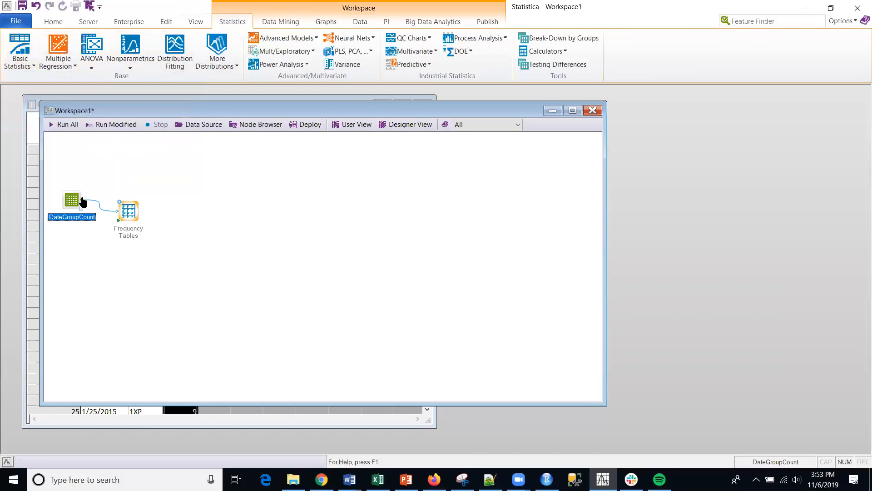
{"action": "left_click_drag", "start_coordinate": [127, 209], "coordinate": [147, 168]}
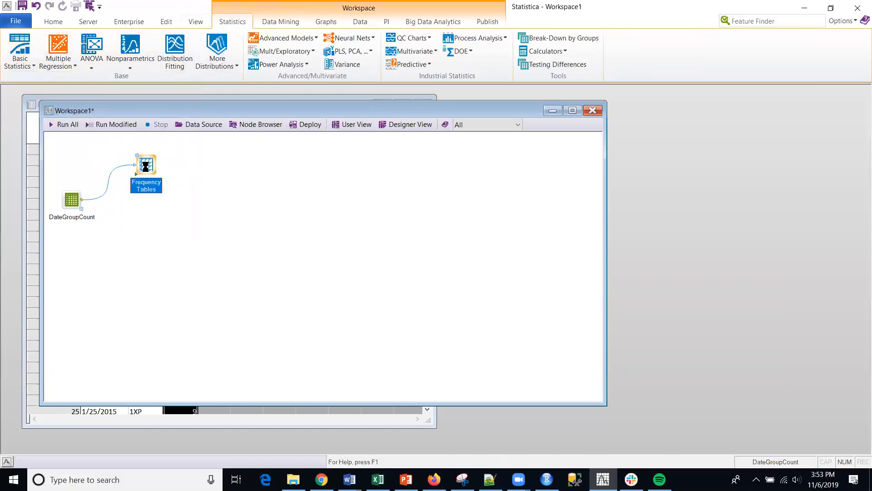
Step: Set Group as the analysis variable of the Frequency Tables node and run the node
{"action": "double_click", "coordinate": [145, 167]}
{"action": "left_click", "coordinate": [416, 155]}
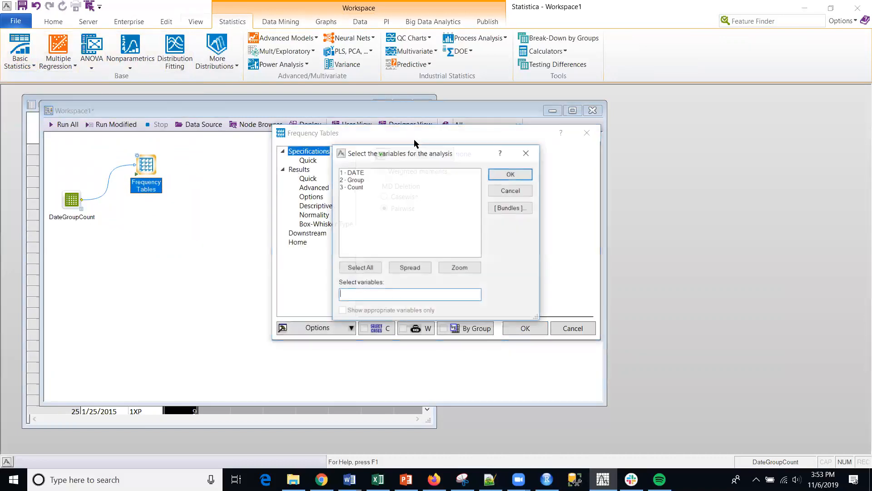
{"action": "left_click", "coordinate": [356, 180]}
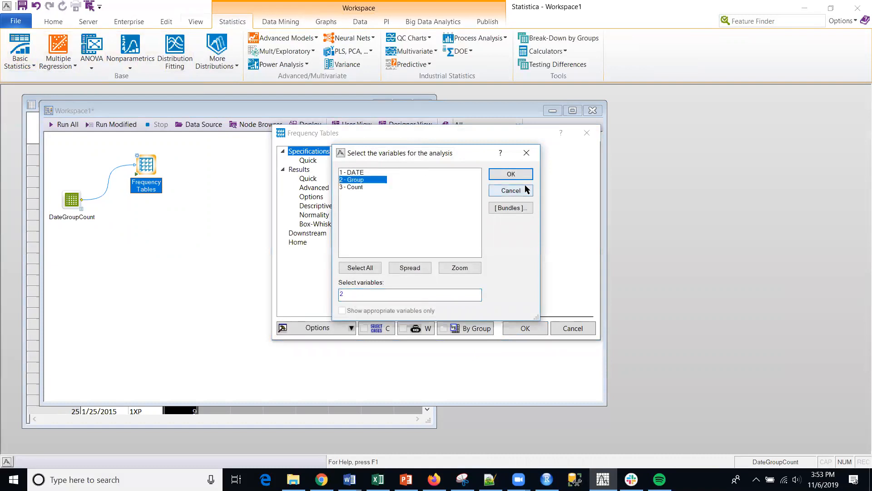
{"action": "left_click", "coordinate": [511, 174]}
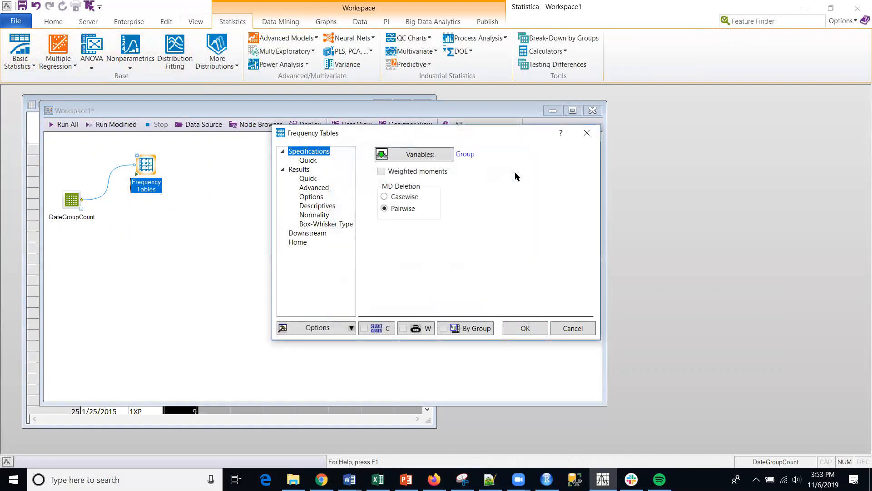
{"action": "left_click", "coordinate": [527, 329]}
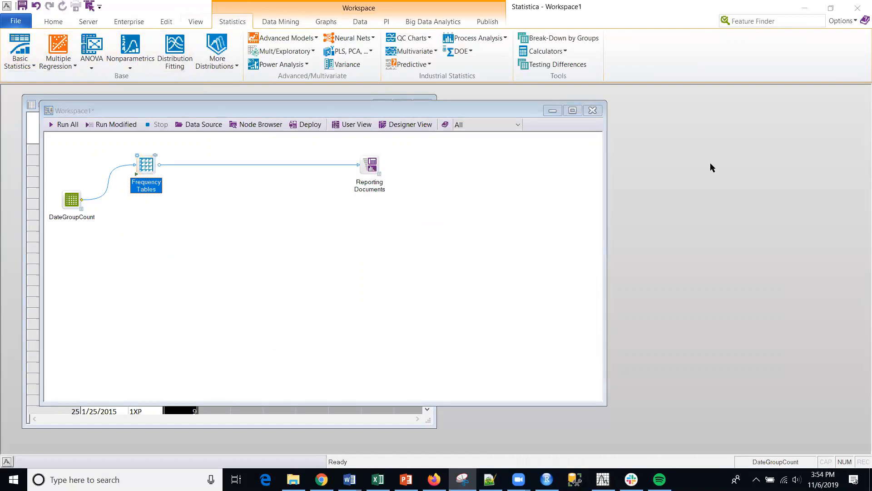
Step: Open the Frequency Tables results, examine the counts for each Group category, and minimize the report
{"action": "left_click", "coordinate": [155, 156]}
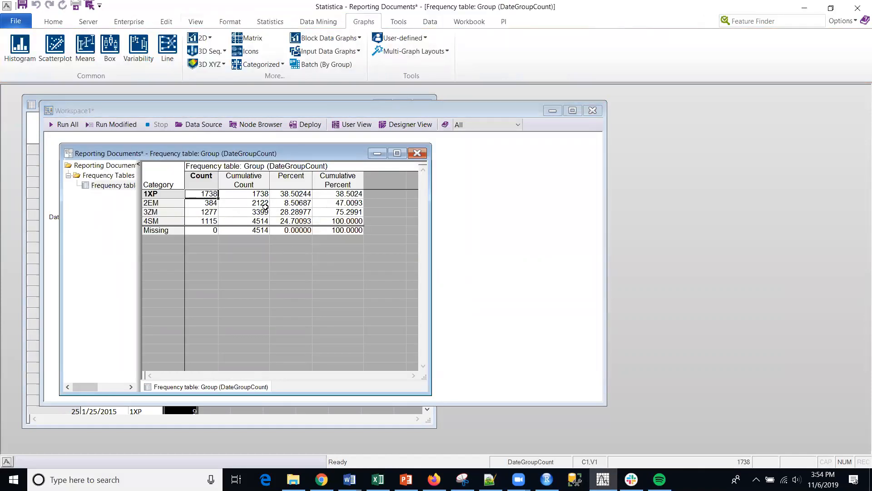
{"action": "left_click", "coordinate": [241, 203]}
{"action": "left_click", "coordinate": [242, 212]}
{"action": "left_click", "coordinate": [243, 222]}
{"action": "left_click", "coordinate": [251, 191]}
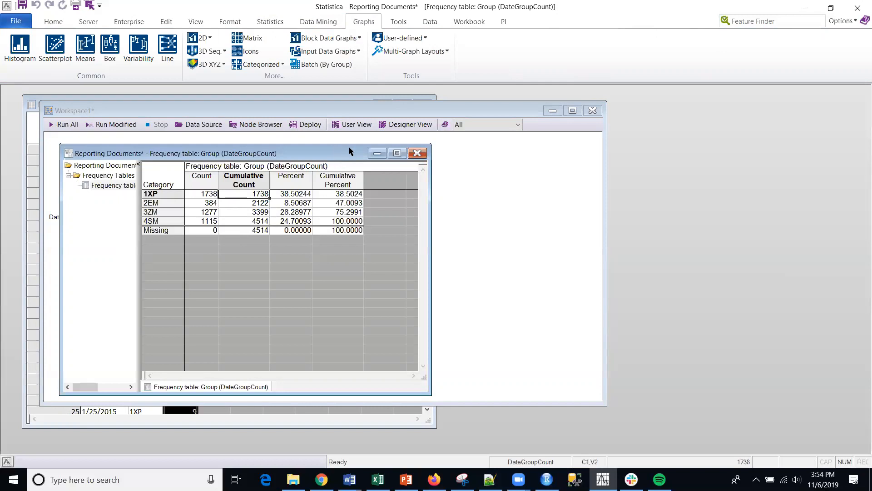
{"action": "left_click", "coordinate": [377, 153]}
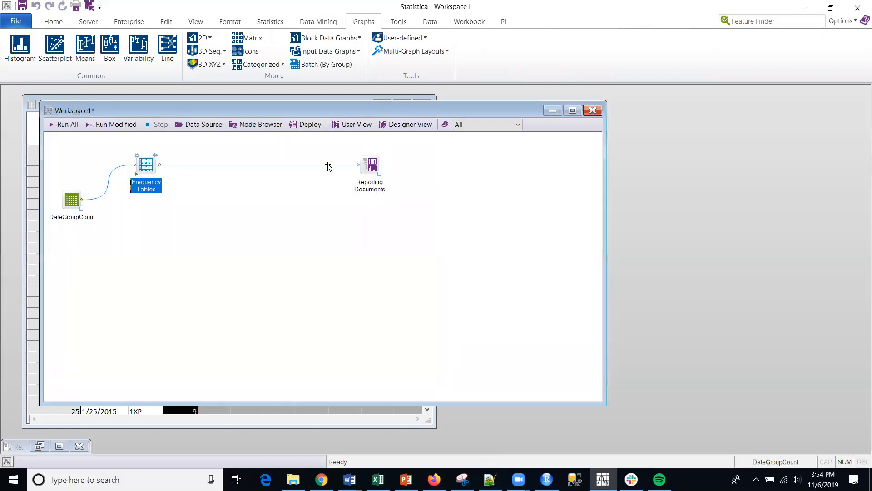
Step: Find the Subset ByGroup (SVB) node by searching for "subset", connect it to DateGroupCount, and place it below Frequency Tables
{"action": "left_click", "coordinate": [71, 200]}
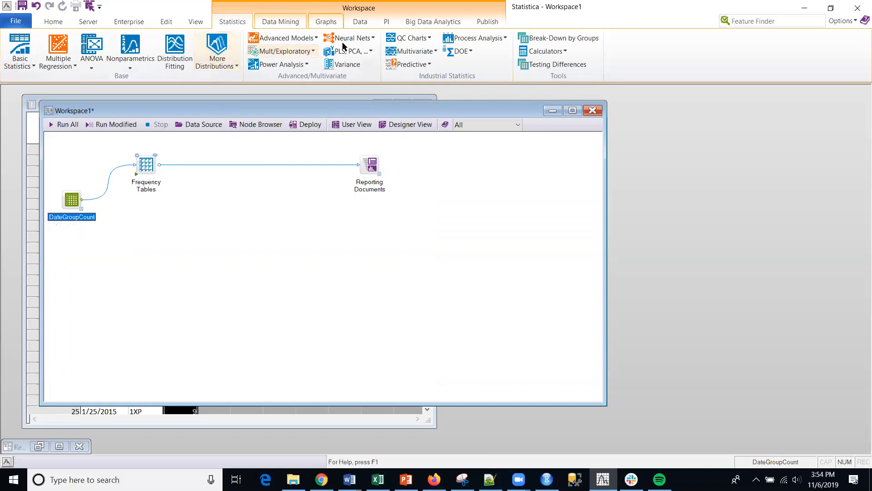
{"action": "left_click", "coordinate": [747, 21]}
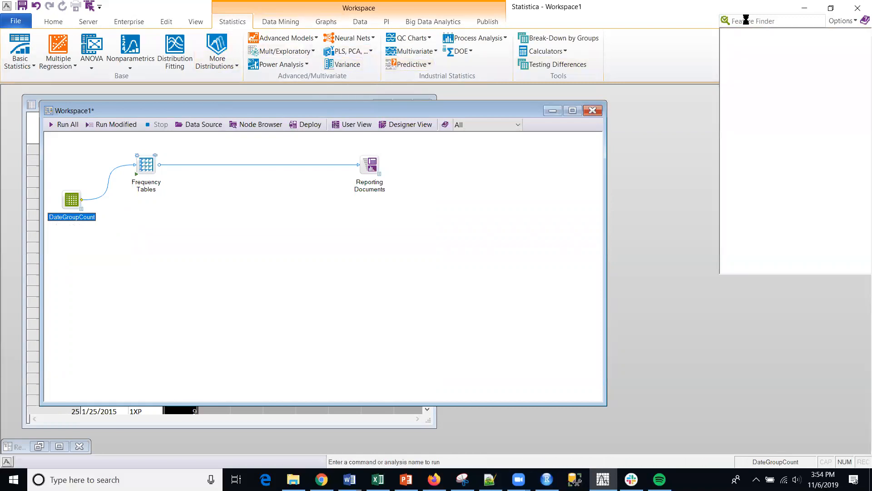
{"action": "type", "text": "s"}
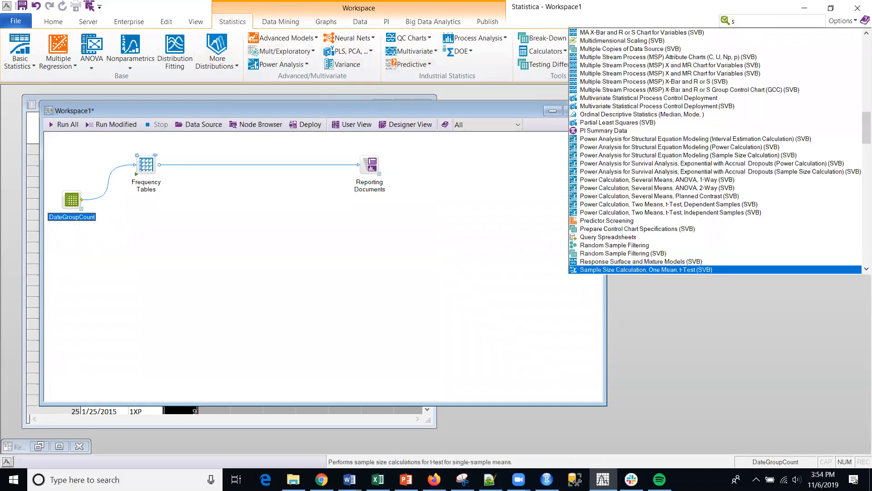
{"action": "type", "text": "ubset"}
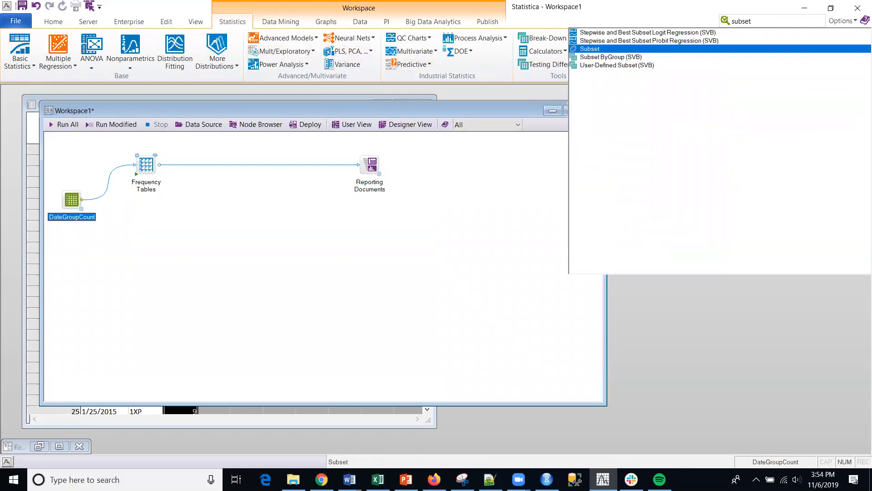
{"action": "left_click", "coordinate": [635, 57]}
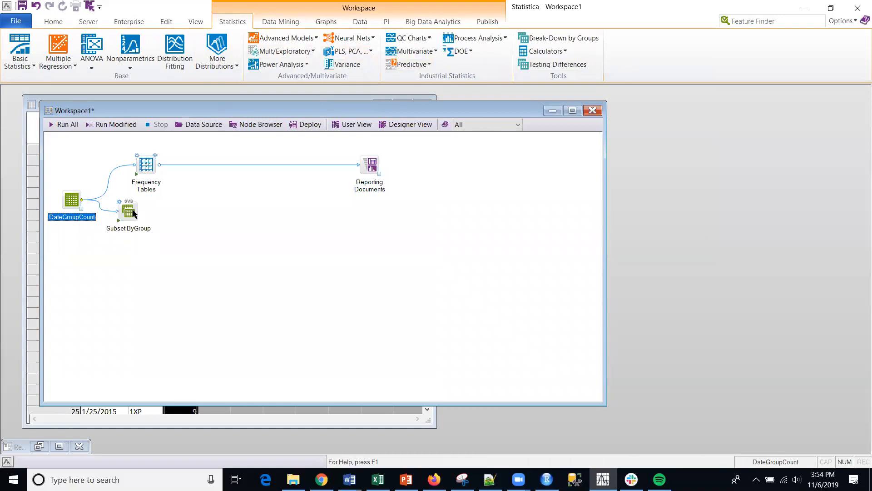
{"action": "left_click", "coordinate": [157, 227]}
Step: Set Group as the grouping variable of the Subset ByGroup node and run the node
{"action": "double_click", "coordinate": [159, 227]}
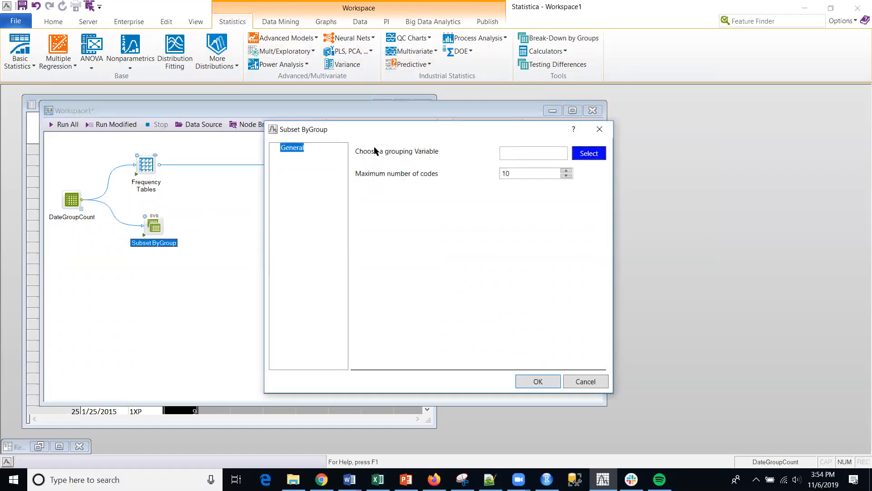
{"action": "left_click", "coordinate": [590, 155]}
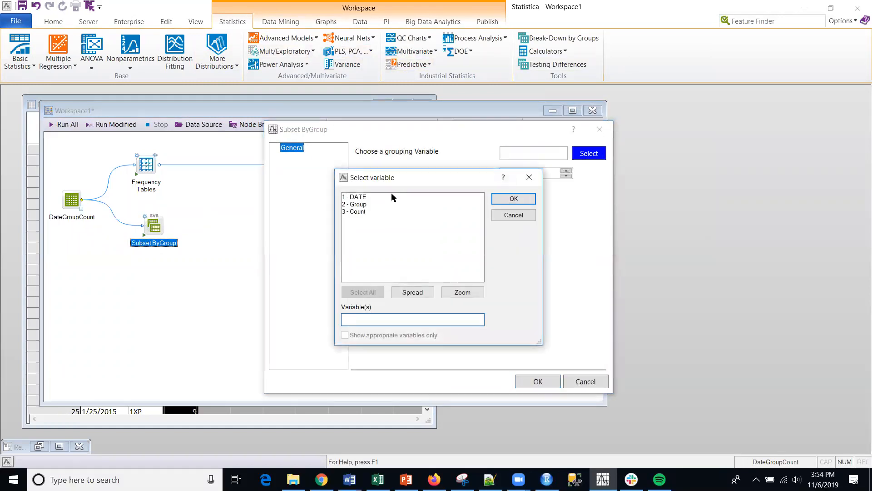
{"action": "left_click", "coordinate": [362, 204]}
{"action": "left_click", "coordinate": [523, 198]}
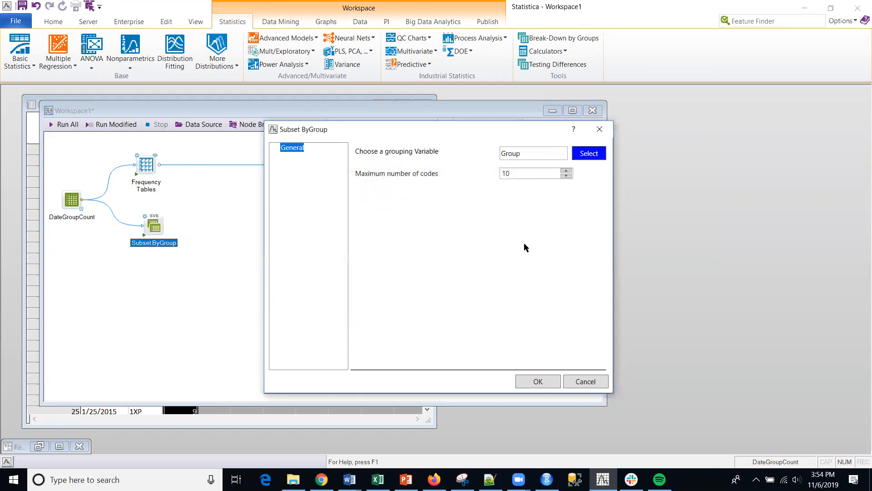
{"action": "left_click", "coordinate": [539, 381]}
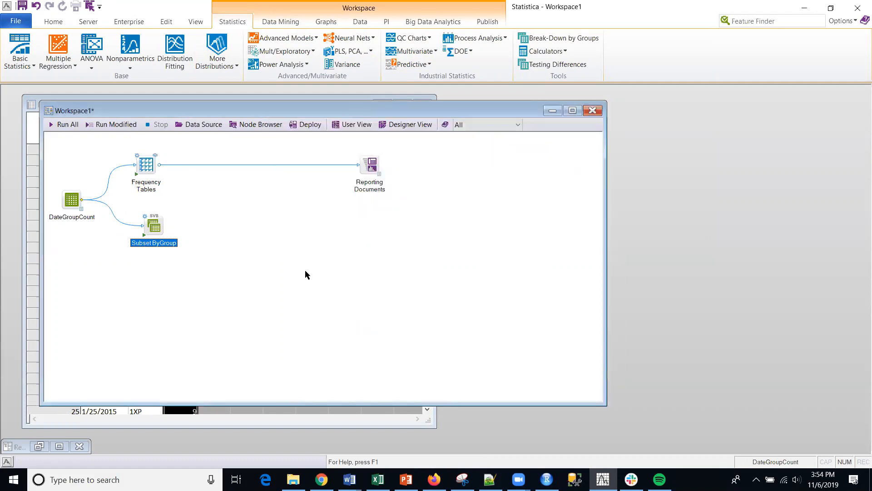
{"action": "left_click", "coordinate": [145, 235]}
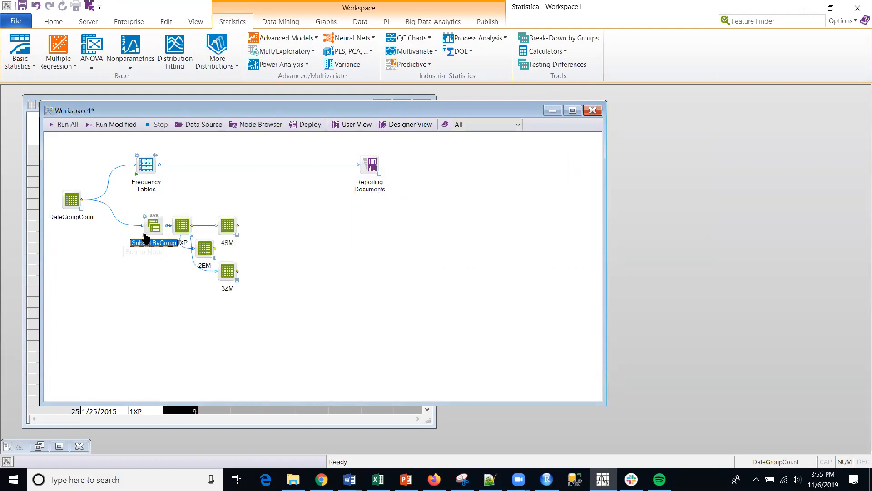
Step: Spread out the 1XP, 4SM, 3ZM and 2EM subset nodes to the right of Subset ByGroup
{"action": "left_click_drag", "start_coordinate": [182, 229], "coordinate": [211, 190]}
{"action": "left_click_drag", "start_coordinate": [228, 228], "coordinate": [253, 228]}
{"action": "left_click_drag", "start_coordinate": [227, 274], "coordinate": [247, 289]}
{"action": "left_click_drag", "start_coordinate": [206, 247], "coordinate": [277, 253]}
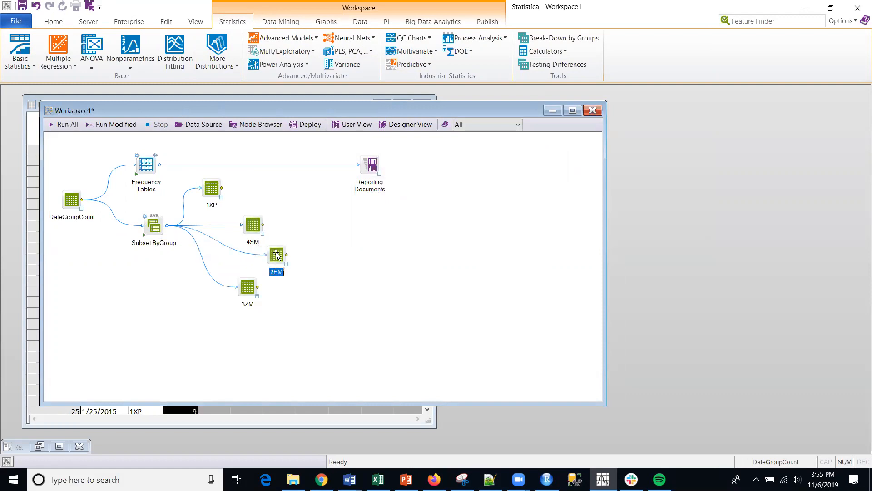
Step: Search for the Select Variables node with "selec" and add it to the 2EM subset
{"action": "left_click", "coordinate": [767, 21]}
{"action": "type", "text": "sele"}
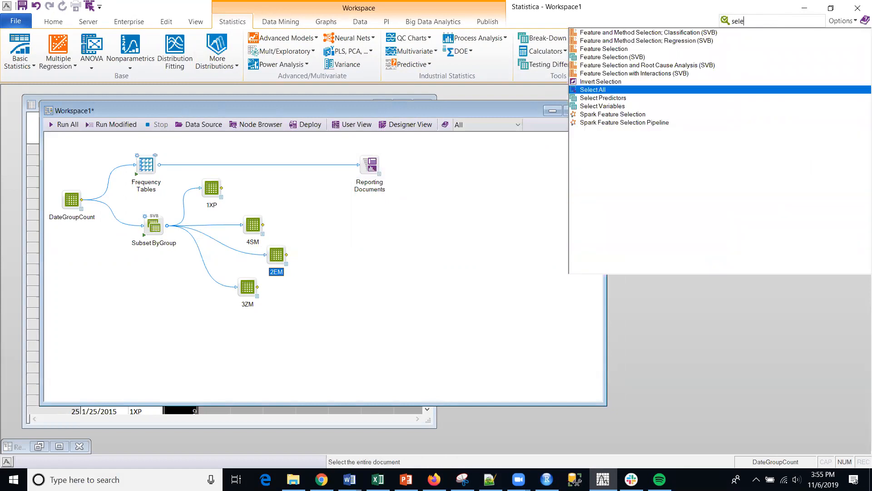
{"action": "type", "text": "c"}
{"action": "left_click", "coordinate": [619, 107]}
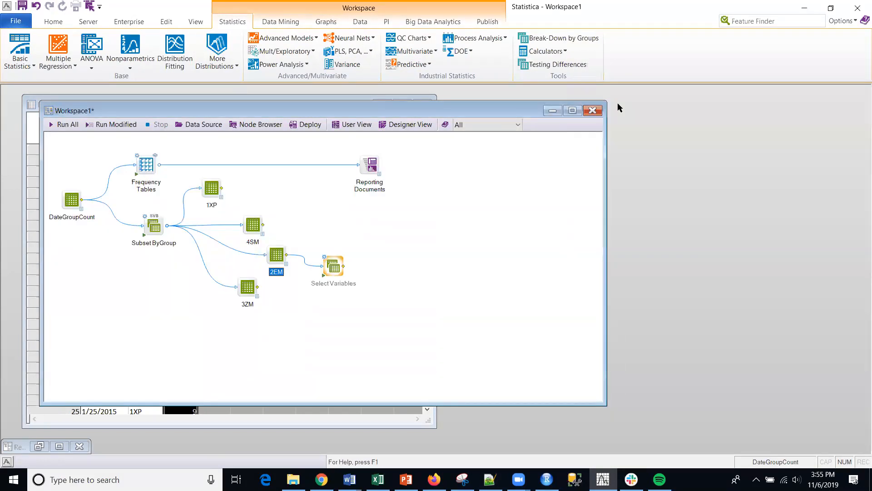
Step: Set Count as the continuous dependent variable in the Select Variables node attached to 2EM
{"action": "double_click", "coordinate": [327, 265]}
{"action": "left_click", "coordinate": [332, 178]}
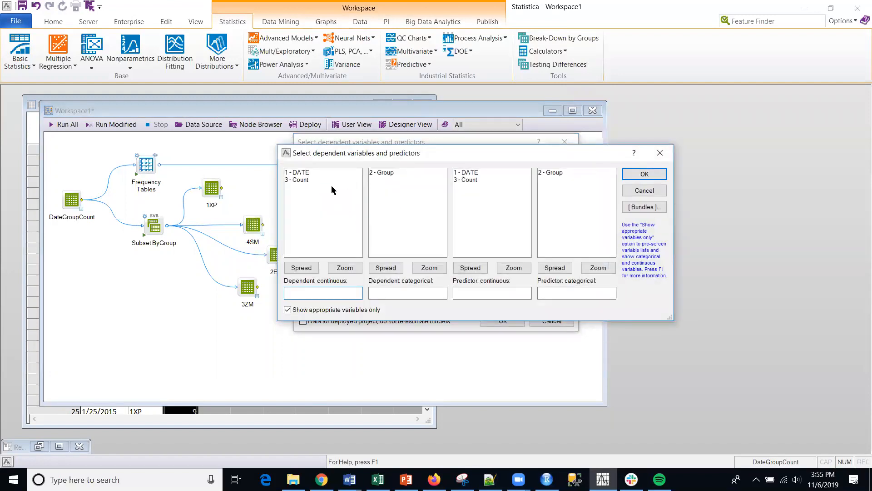
{"action": "left_click", "coordinate": [308, 179]}
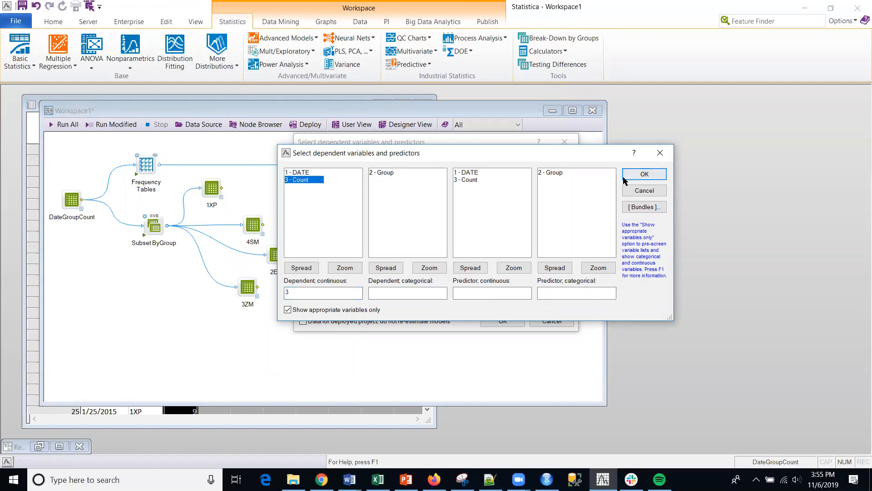
{"action": "left_click", "coordinate": [624, 179]}
{"action": "left_click", "coordinate": [502, 320]}
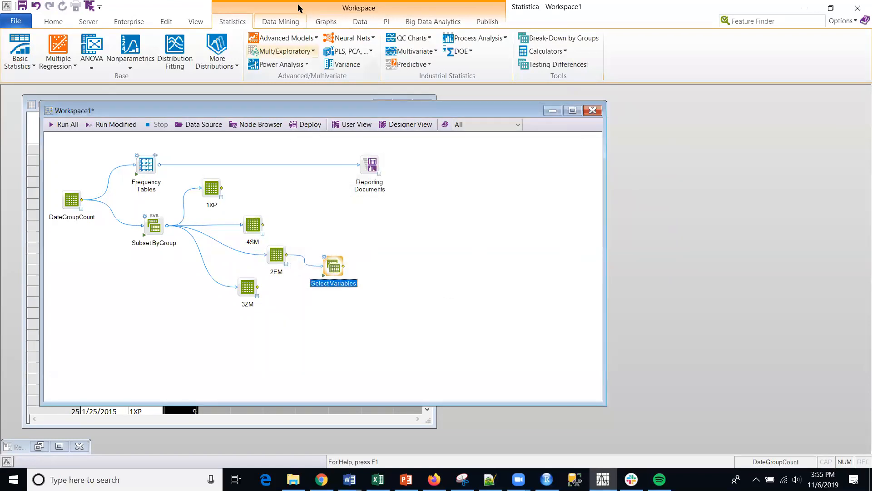
Step: Add an ARIMA Models time series node after Select Variables
{"action": "left_click", "coordinate": [278, 40]}
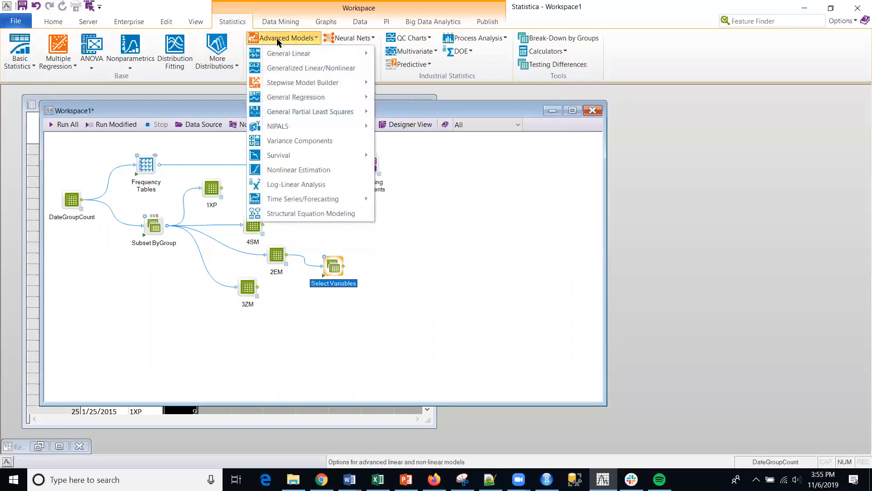
{"action": "mouse_move", "coordinate": [309, 203]}
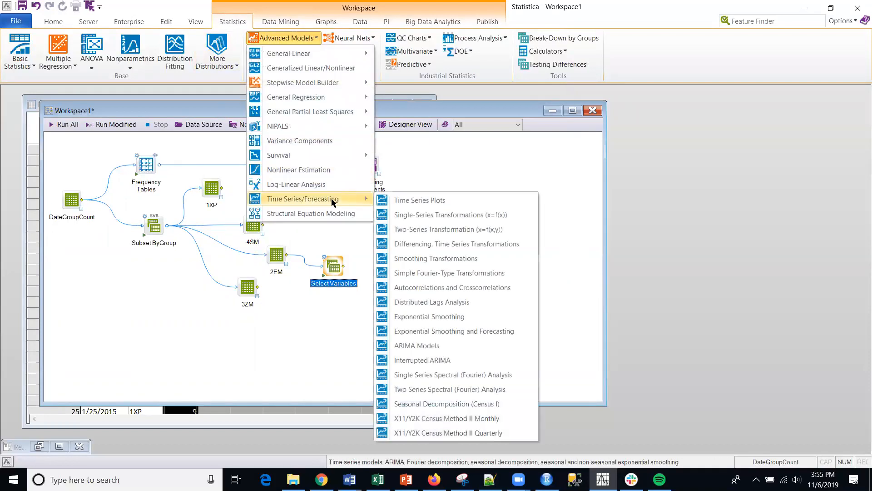
{"action": "left_click", "coordinate": [440, 346]}
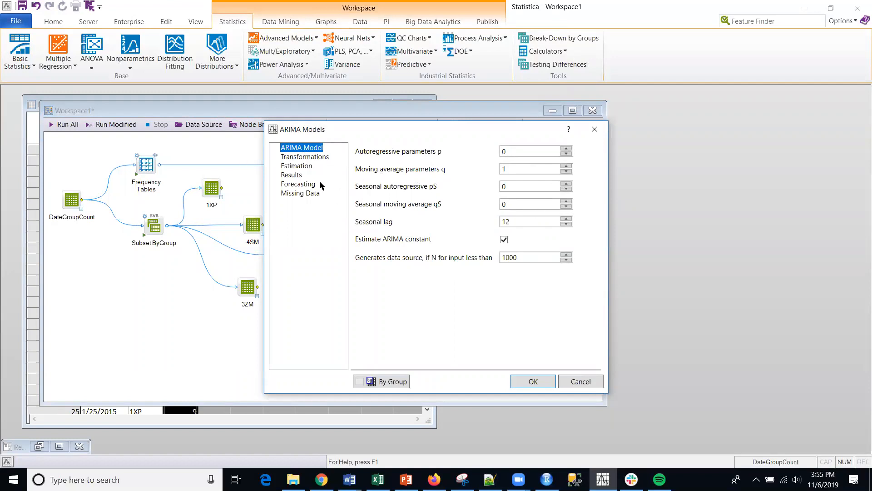
Step: Review the ARIMA Models node's transformation, estimation, results, forecasting and missing data settings, and close them without changes
{"action": "left_click", "coordinate": [285, 157]}
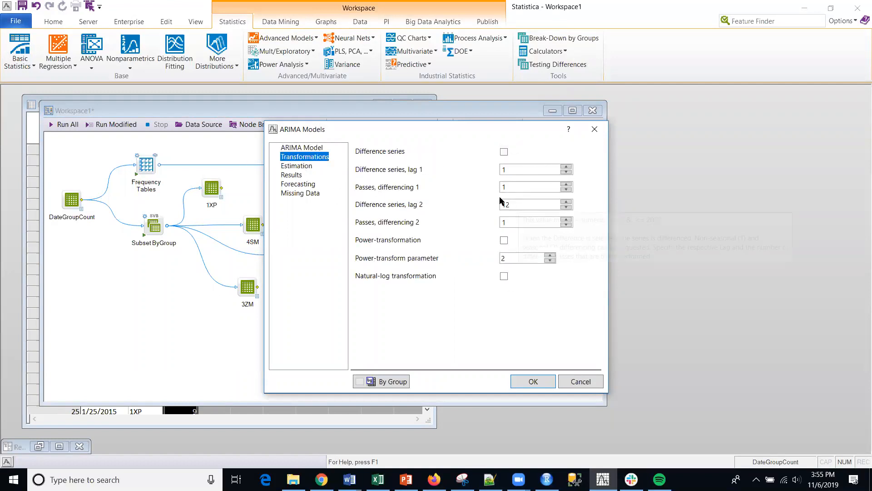
{"action": "left_click", "coordinate": [301, 168]}
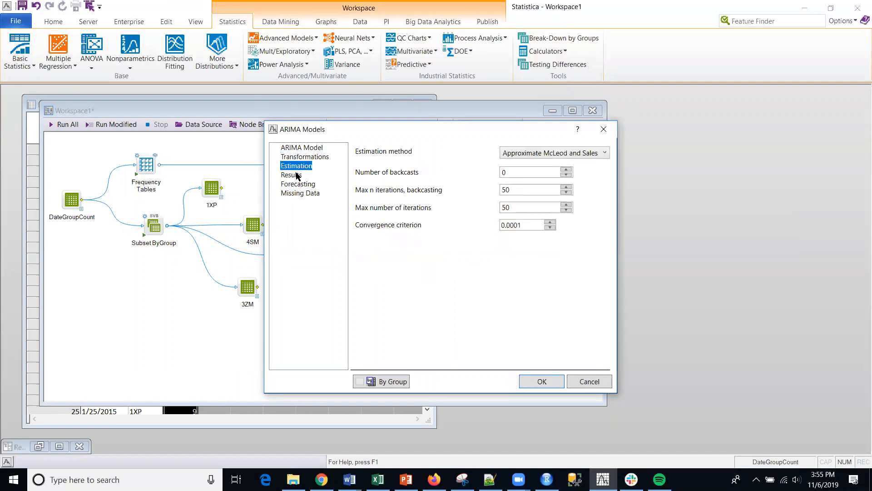
{"action": "left_click", "coordinate": [297, 175]}
{"action": "left_click", "coordinate": [289, 184]}
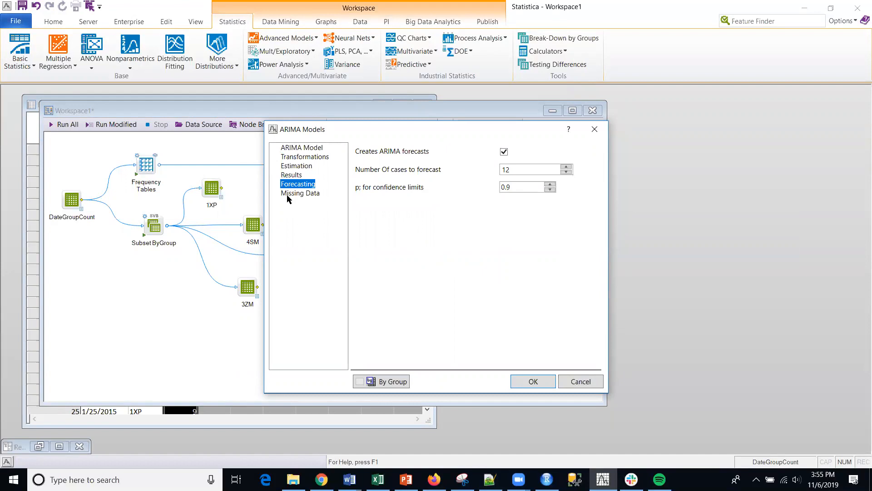
{"action": "left_click", "coordinate": [288, 193]}
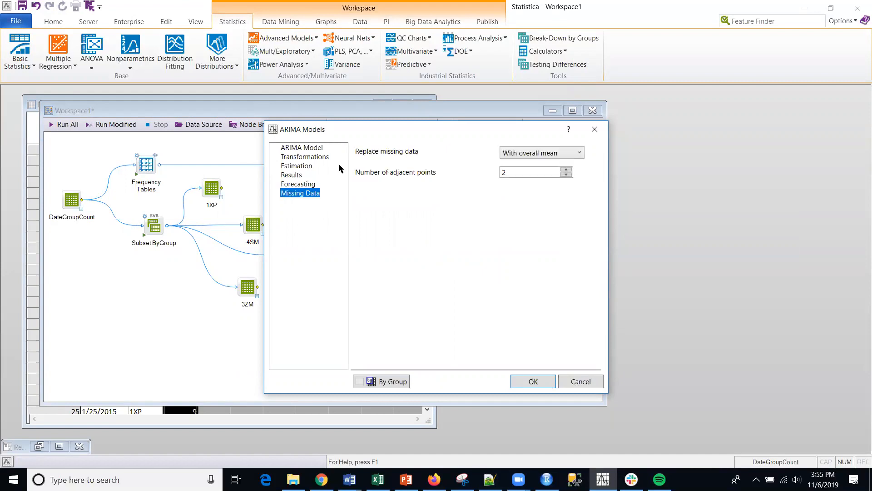
{"action": "left_click", "coordinate": [579, 384]}
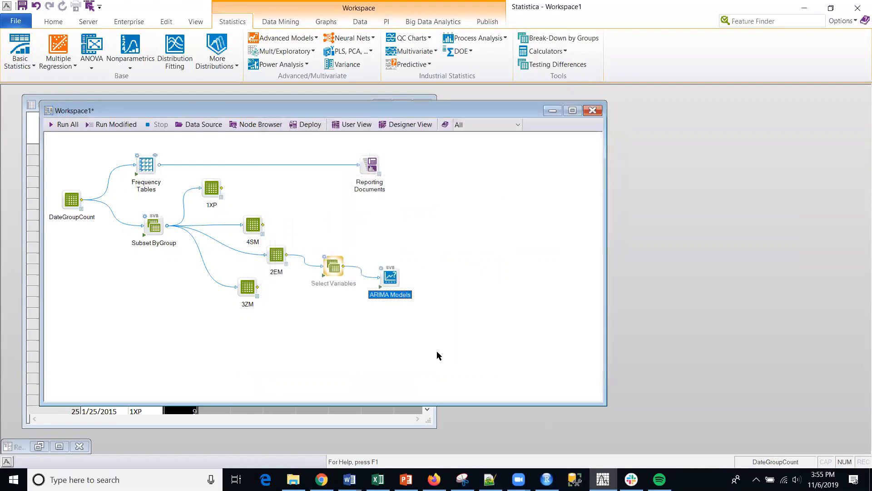
Step: Run the Select Variables and ARIMA Models nodes and inspect the ARIMA output spreadsheet
{"action": "left_click", "coordinate": [328, 274]}
{"action": "left_click", "coordinate": [383, 291]}
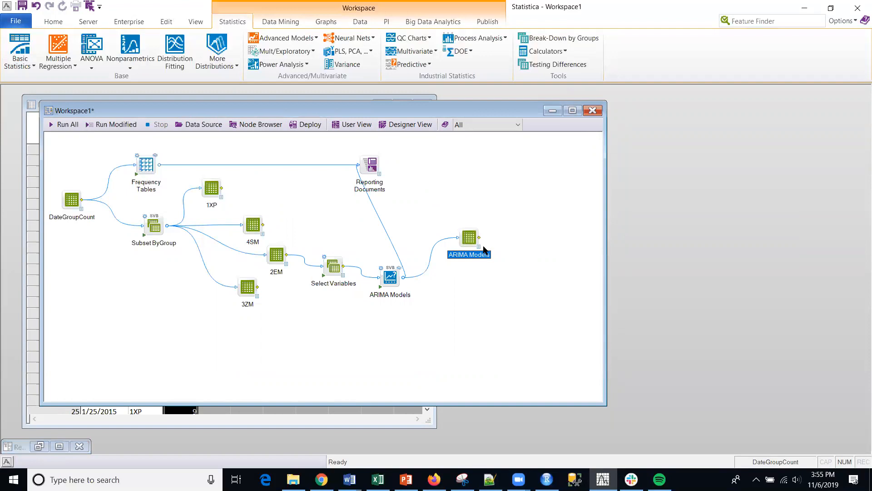
{"action": "double_click", "coordinate": [478, 249]}
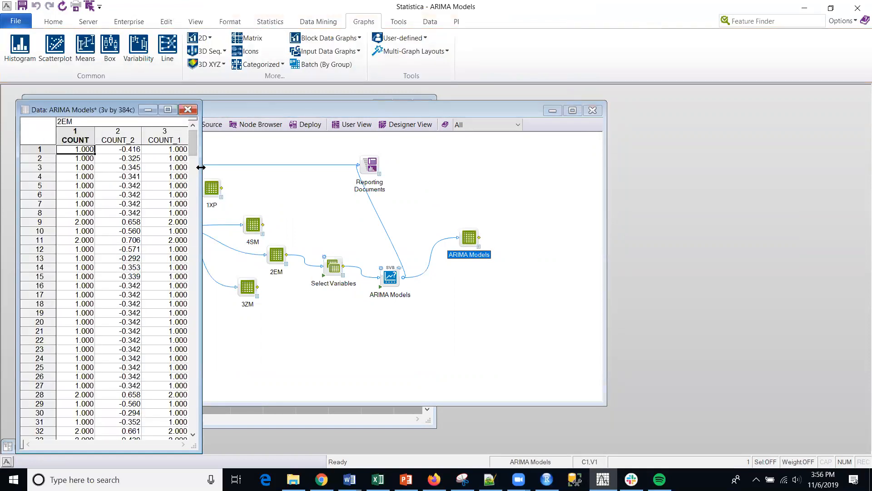
{"action": "left_click_drag", "start_coordinate": [200, 168], "coordinate": [216, 156]}
{"action": "left_click", "coordinate": [204, 111]}
Step: Move Reporting Documents above the ARIMA output node and open the report's COUNT (2EM) parameter table in a widened window
{"action": "left_click_drag", "start_coordinate": [369, 163], "coordinate": [459, 161]}
{"action": "double_click", "coordinate": [461, 166]}
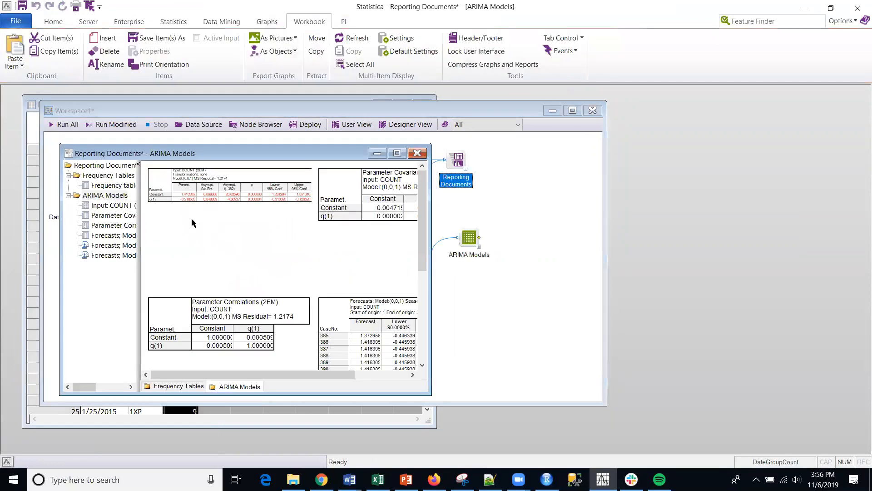
{"action": "left_click", "coordinate": [113, 205]}
{"action": "left_click_drag", "start_coordinate": [187, 228], "coordinate": [199, 228]}
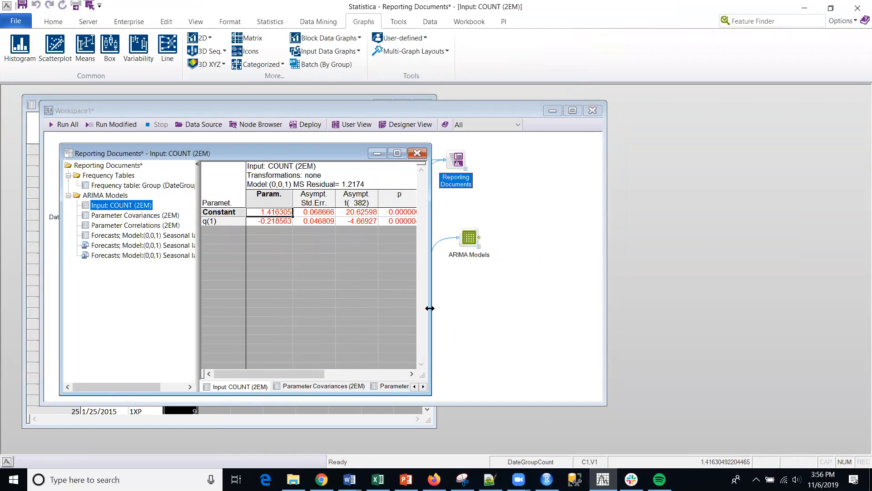
{"action": "left_click_drag", "start_coordinate": [431, 308], "coordinate": [664, 317]}
Step: Examine the ARIMA parameter covariances, correlations, forecast table and forecast graphs, and minimize the report
{"action": "left_click", "coordinate": [132, 215]}
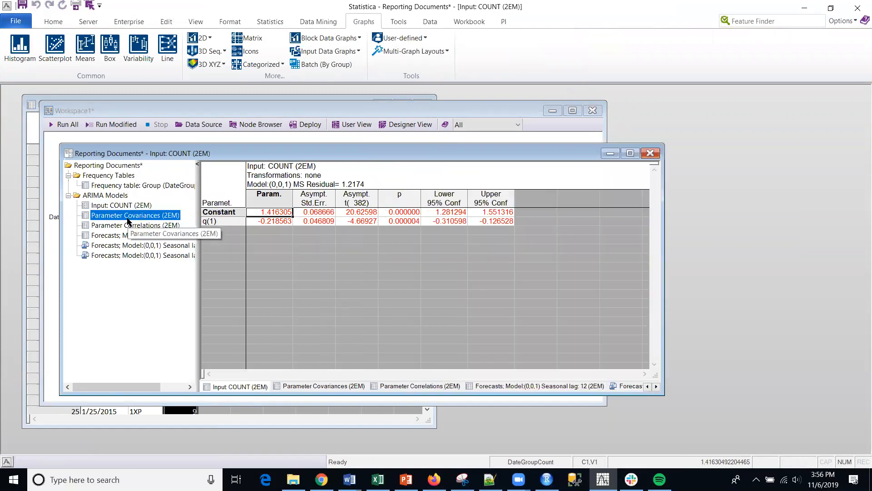
{"action": "left_click", "coordinate": [127, 235]}
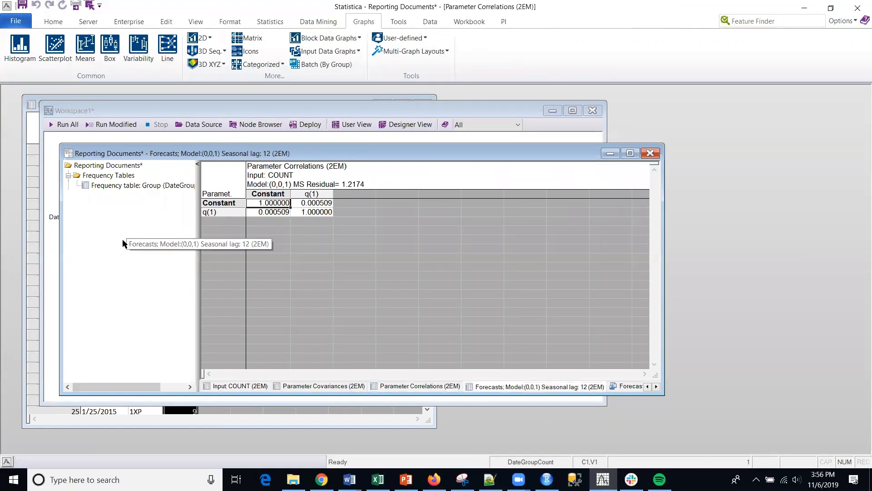
{"action": "left_click", "coordinate": [126, 246]}
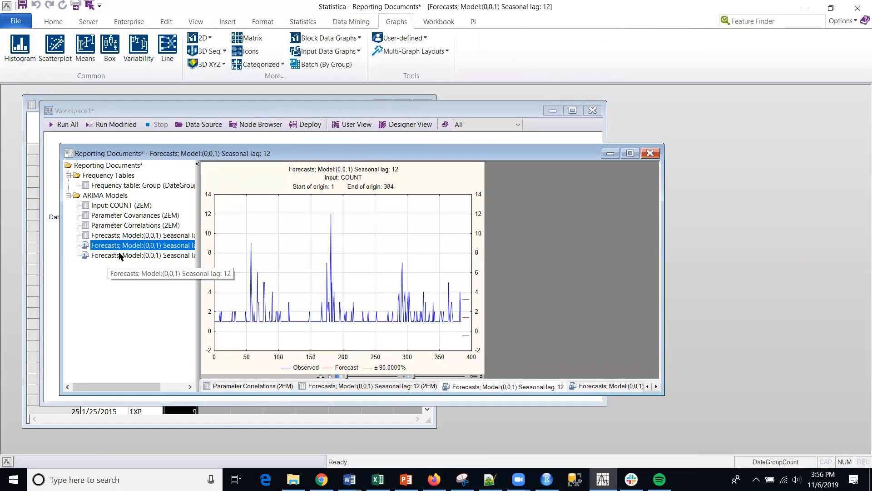
{"action": "left_click", "coordinate": [122, 256]}
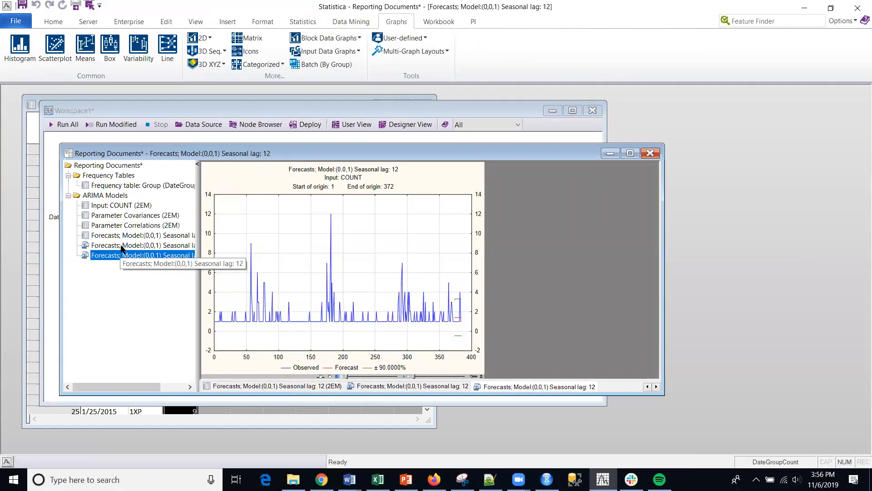
{"action": "left_click", "coordinate": [122, 245]}
{"action": "left_click", "coordinate": [609, 155]}
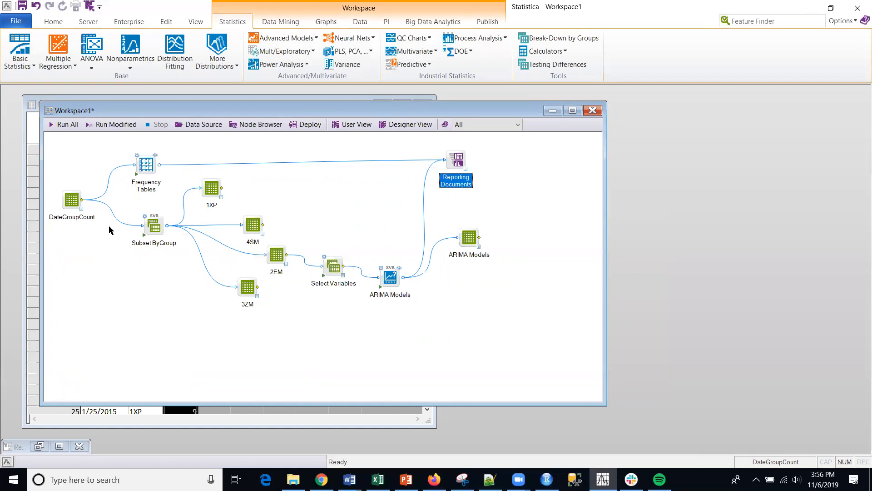
Step: Duplicate the Subset ByGroup node lower in the workspace and connect DateGroupCount to the copy
{"action": "left_click", "coordinate": [71, 204]}
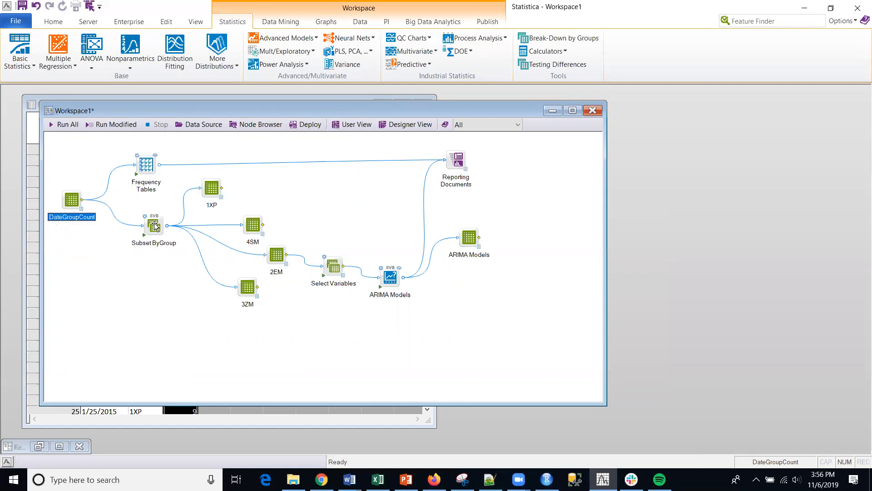
{"action": "left_click_drag", "start_coordinate": [160, 226], "coordinate": [147, 321]}
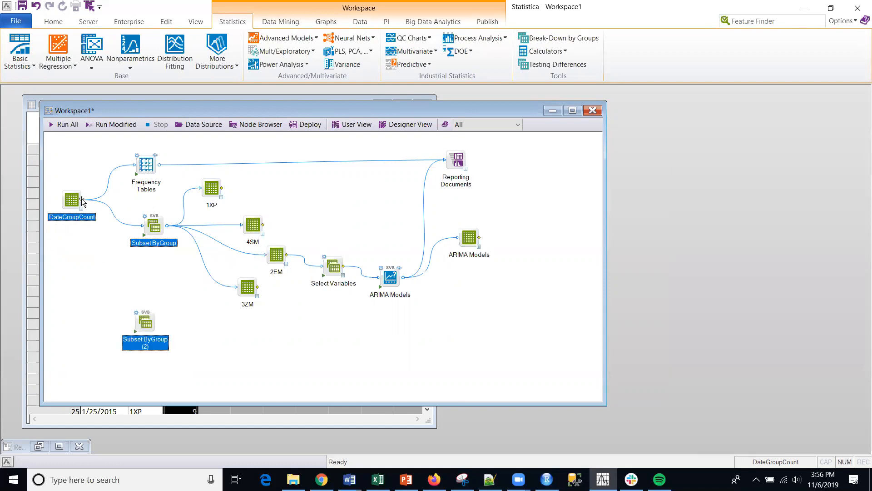
{"action": "left_click_drag", "start_coordinate": [81, 202], "coordinate": [146, 324]}
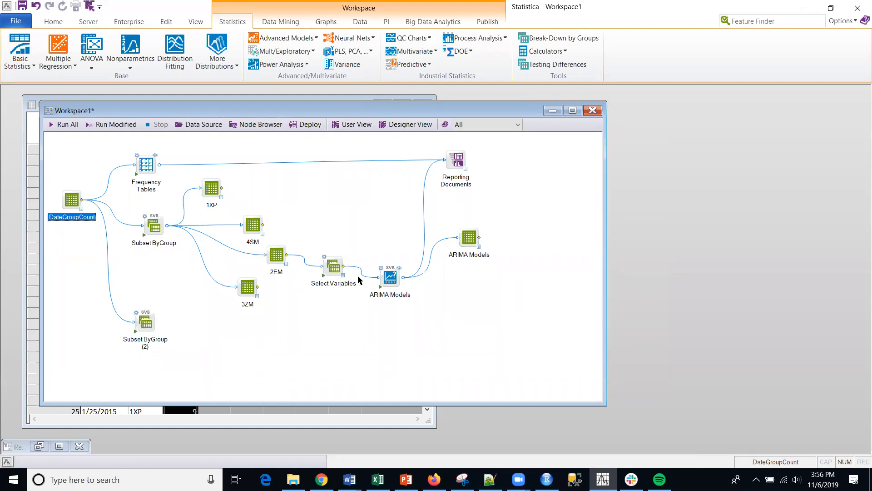
Step: Place a copy of the ARIMA Models node below 3ZM and delete the duplicated Subset ByGroup node
{"action": "left_click_drag", "start_coordinate": [390, 277], "coordinate": [225, 330]}
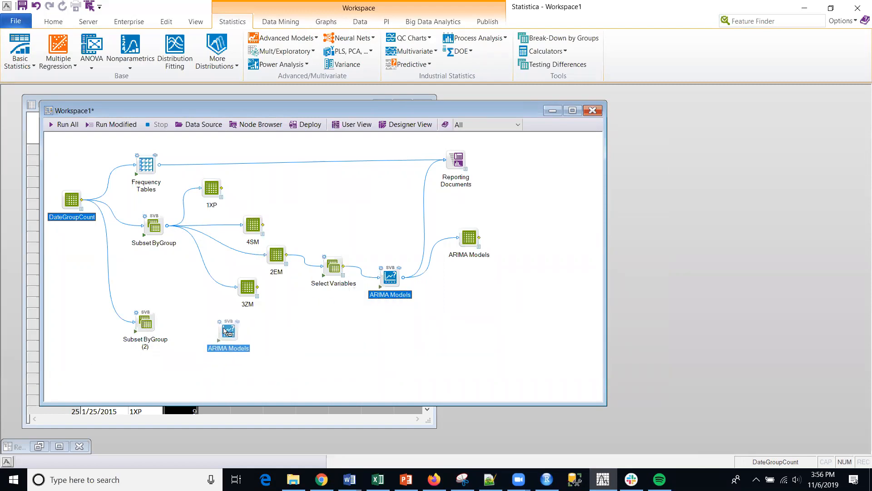
{"action": "left_click", "coordinate": [147, 326]}
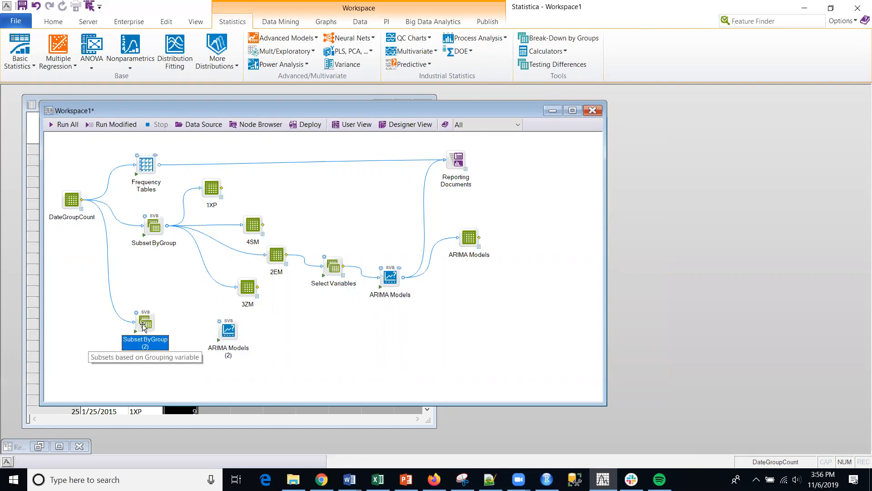
{"action": "left_click_drag", "start_coordinate": [229, 330], "coordinate": [268, 330]}
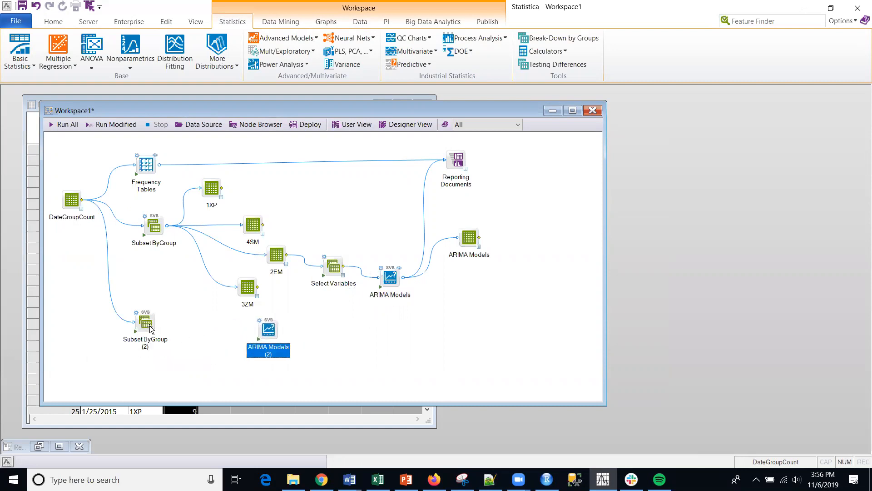
{"action": "left_click", "coordinate": [150, 327]}
{"action": "key", "text": "Delete"}
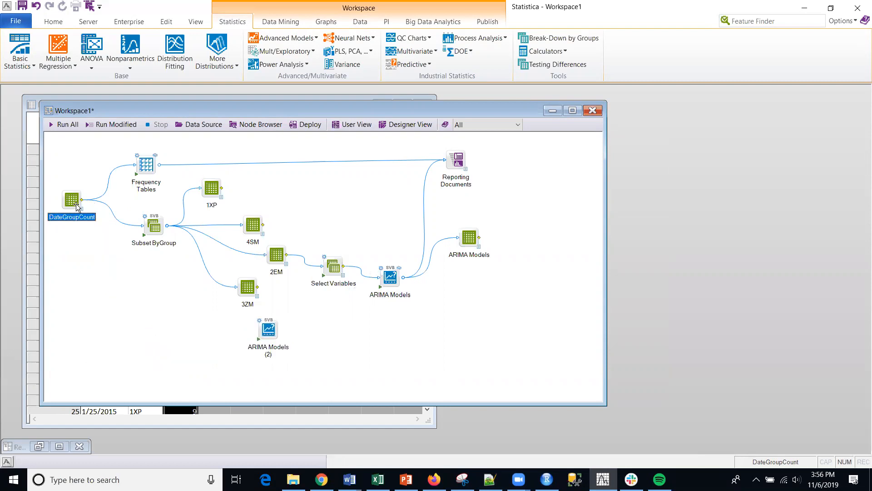
{"action": "left_click_drag", "start_coordinate": [266, 329], "coordinate": [210, 331]}
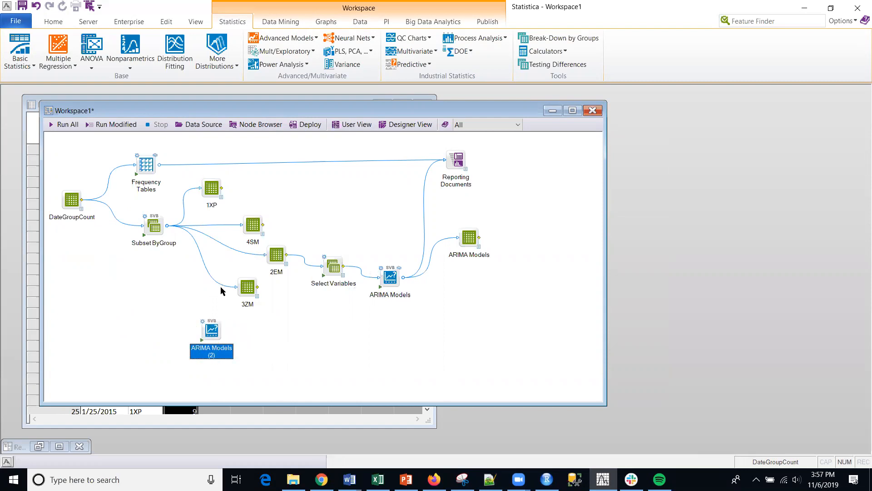
Step: Place a copy of Select Variables between DateGroupCount and the copied ARIMA Models node, connect both sides, and keep Count as its continuous dependent variable
{"action": "left_click_drag", "start_coordinate": [331, 269], "coordinate": [121, 272]}
{"action": "left_click_drag", "start_coordinate": [80, 202], "coordinate": [133, 287]}
{"action": "left_click", "coordinate": [324, 178]}
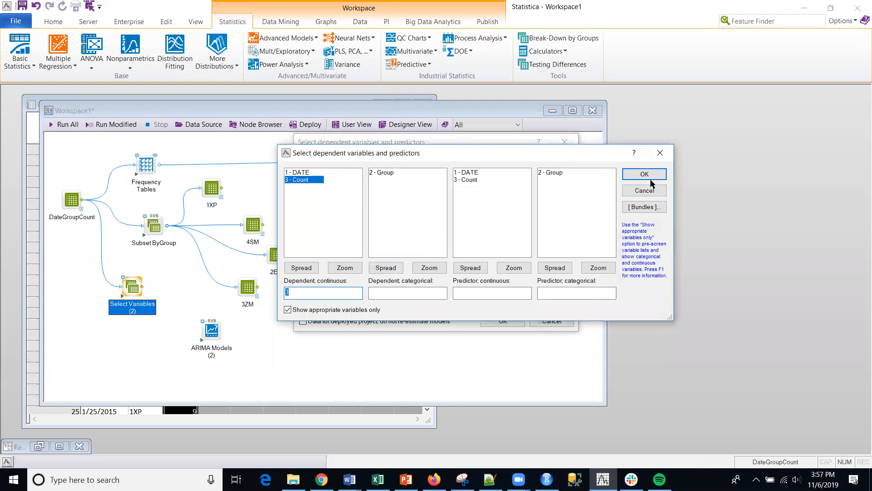
{"action": "left_click", "coordinate": [645, 174]}
{"action": "left_click", "coordinate": [505, 322]}
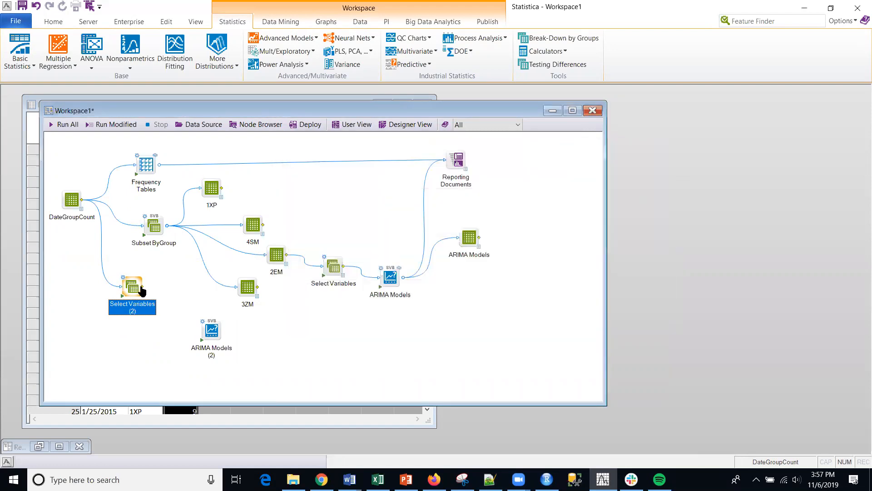
{"action": "left_click_drag", "start_coordinate": [142, 288], "coordinate": [211, 331]}
{"action": "left_click", "coordinate": [212, 332]}
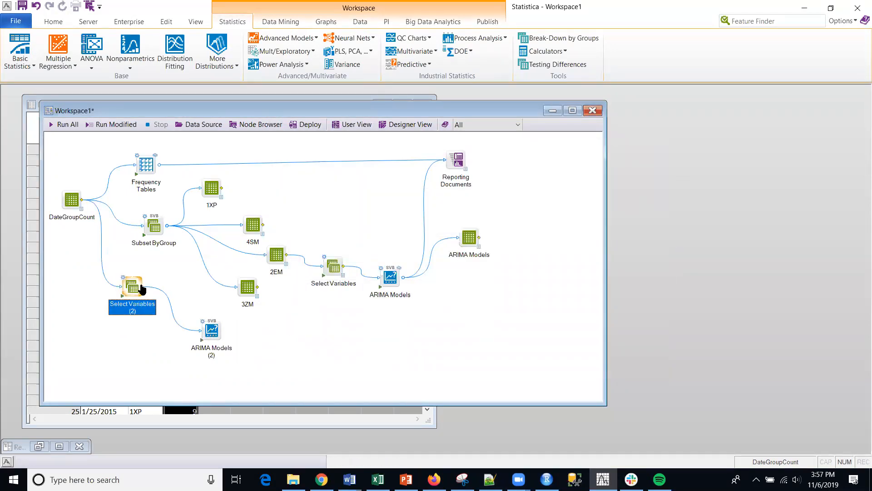
Step: Enable By Group processing in the ARIMA Models (2) node with Group as the grouping variable
{"action": "double_click", "coordinate": [210, 336]}
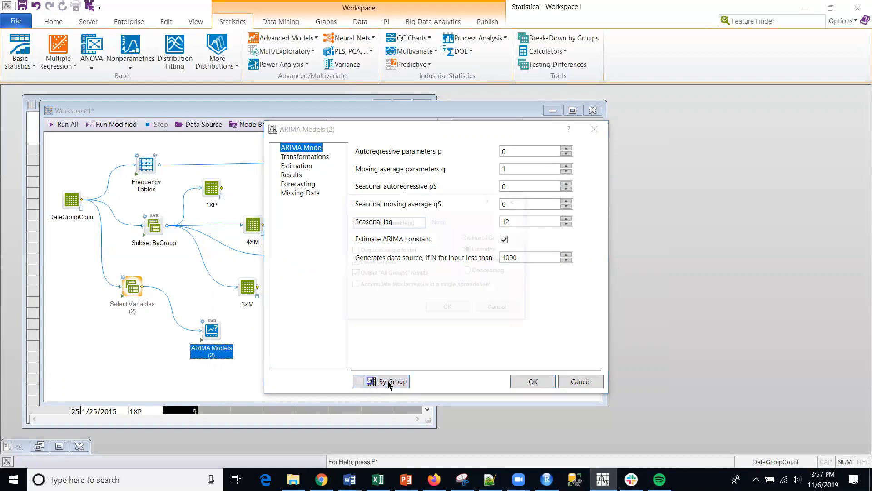
{"action": "left_click", "coordinate": [389, 382]}
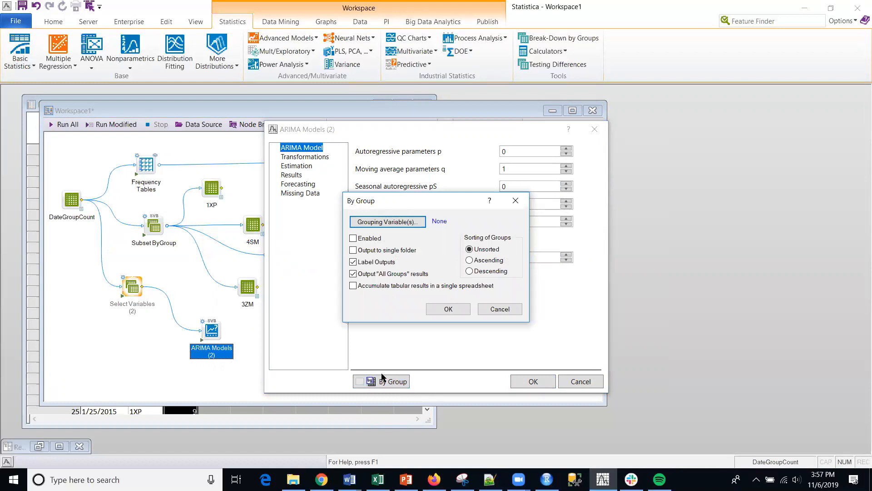
{"action": "left_click", "coordinate": [368, 223]}
{"action": "left_click", "coordinate": [355, 198]}
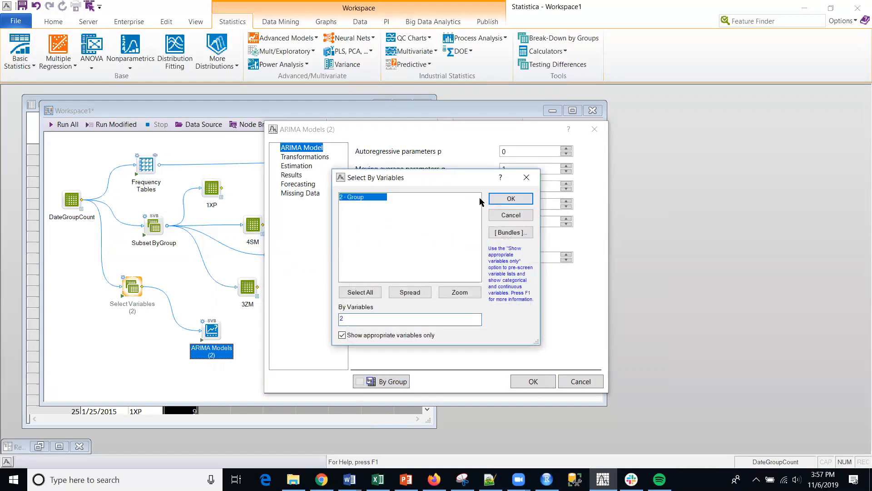
{"action": "left_click", "coordinate": [510, 199]}
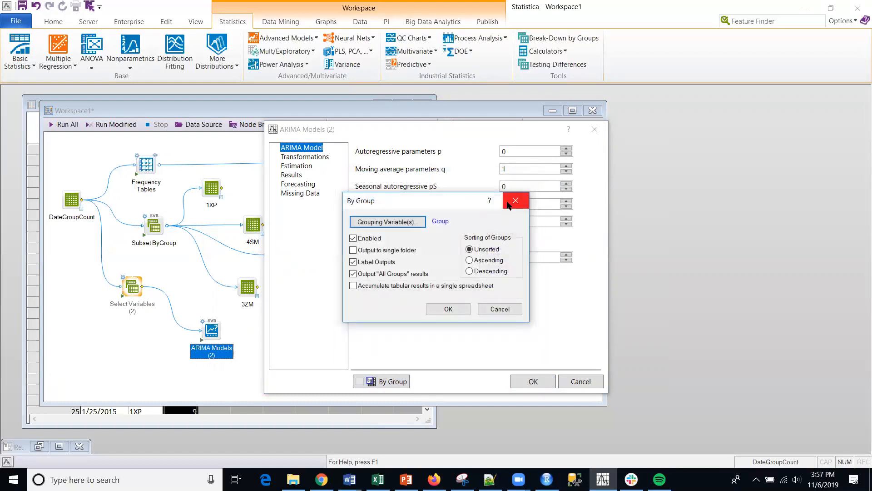
{"action": "left_click", "coordinate": [448, 309]}
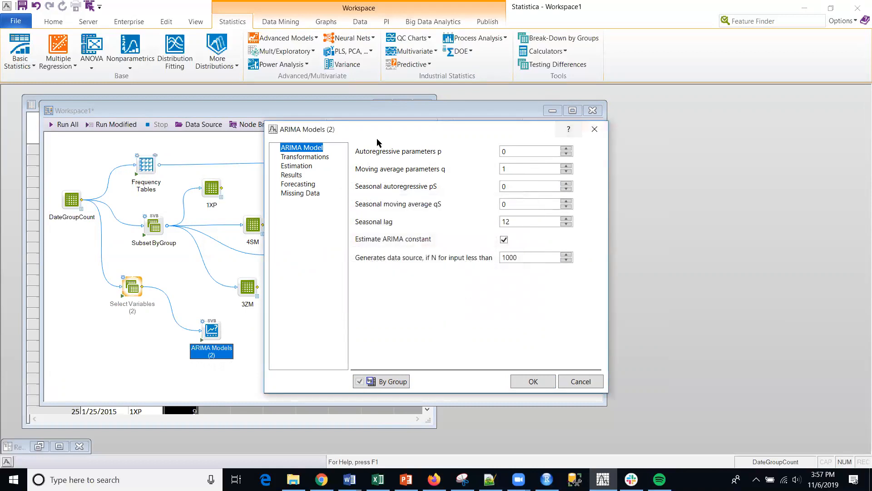
{"action": "left_click", "coordinate": [533, 381]}
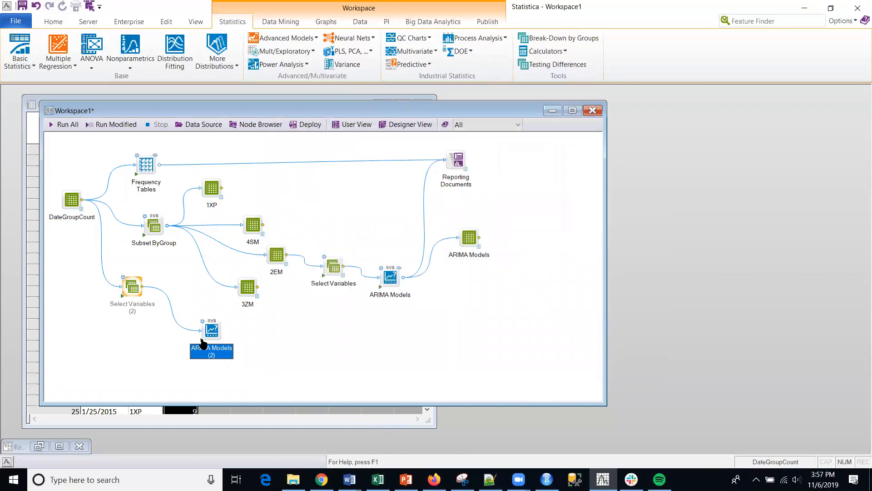
Step: Run the ARIMA Models (2) node and place its output spreadsheet node farther away, below the original ARIMA Models node
{"action": "left_click", "coordinate": [202, 340]}
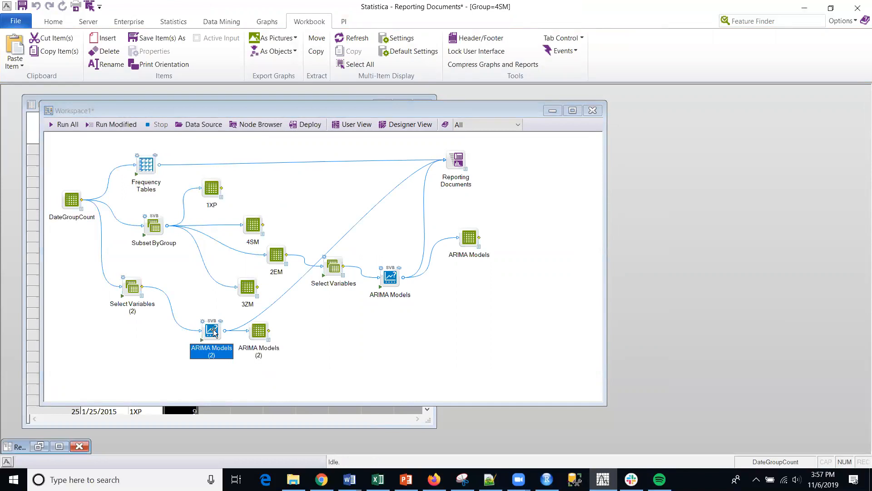
{"action": "left_click_drag", "start_coordinate": [270, 341], "coordinate": [387, 349]}
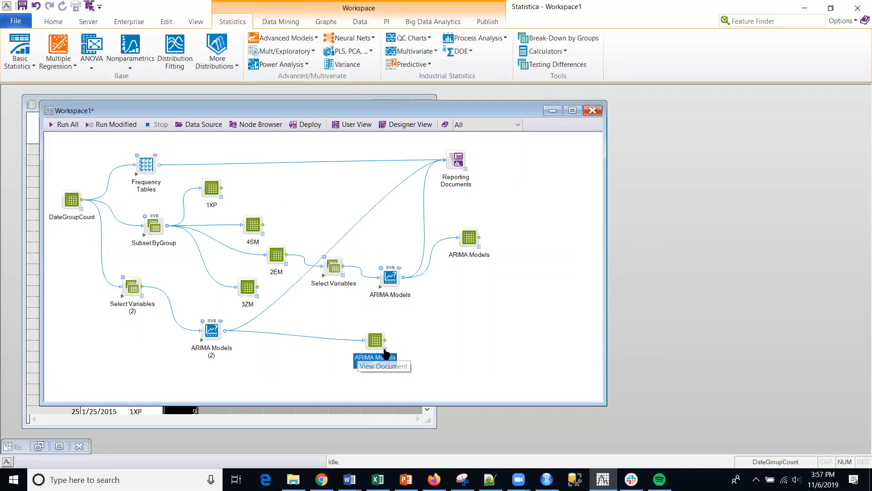
Step: Review the per-group rows in the ARIMA Models (2) output spreadsheet, widen its window, and close it
{"action": "left_click", "coordinate": [385, 349]}
{"action": "scroll", "coordinate": [169, 288], "scroll_direction": "down", "scroll_amount": 20}
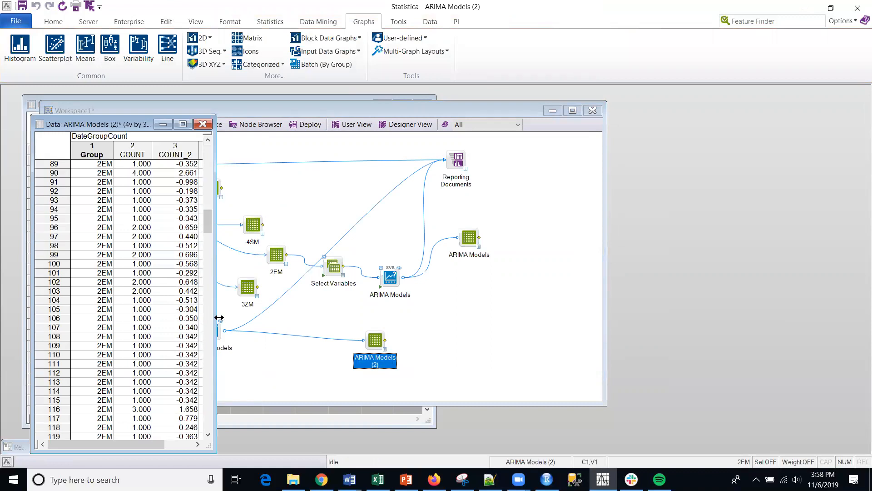
{"action": "left_click_drag", "start_coordinate": [214, 316], "coordinate": [294, 317]}
{"action": "left_click", "coordinate": [279, 124]}
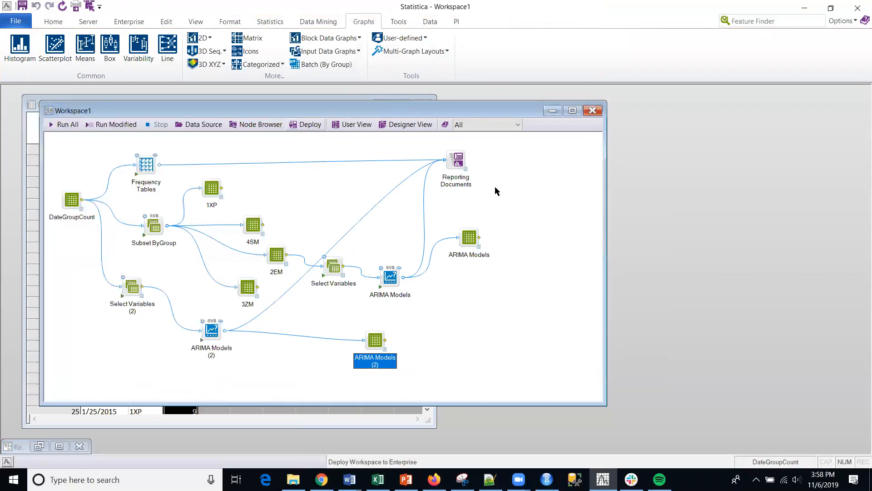
Step: View Reporting Documents maximized with a wider results tree, and compare the ARIMA Models and ARIMA Models (2) folders
{"action": "double_click", "coordinate": [467, 172]}
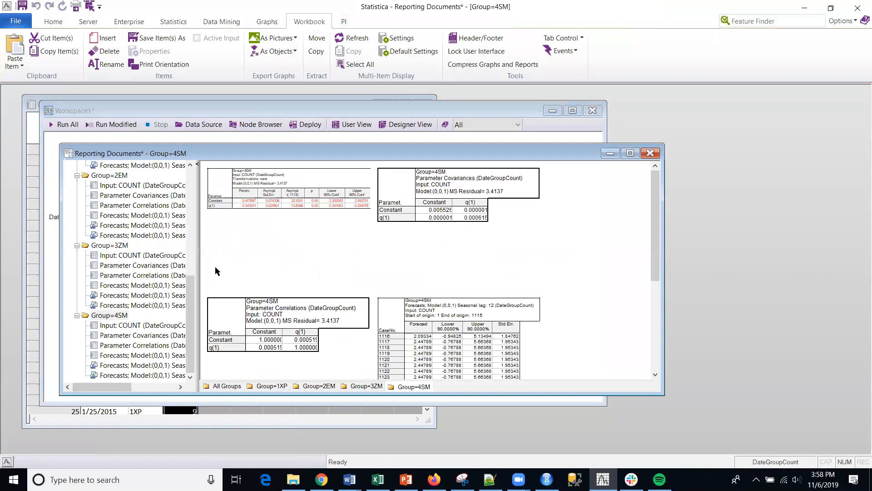
{"action": "left_click", "coordinate": [630, 154]}
{"action": "left_click_drag", "start_coordinate": [132, 229], "coordinate": [290, 230]}
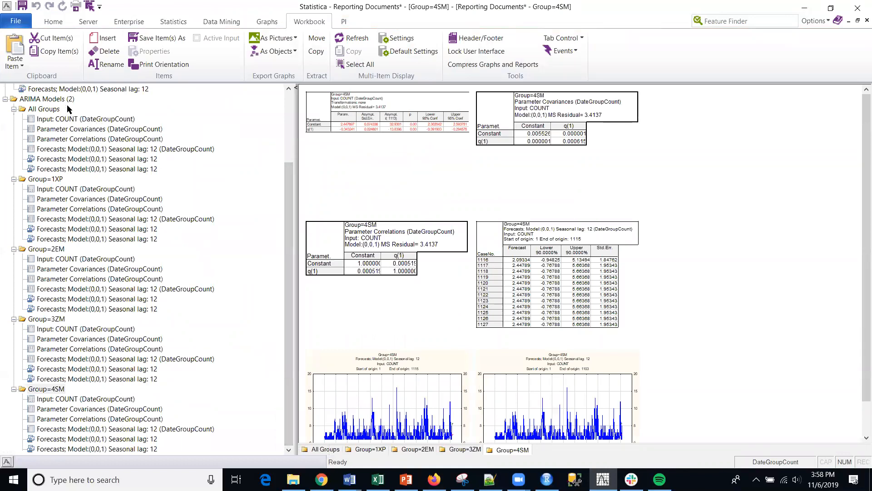
{"action": "scroll", "coordinate": [68, 118], "scroll_direction": "up", "scroll_amount": 3}
{"action": "left_click", "coordinate": [45, 119]}
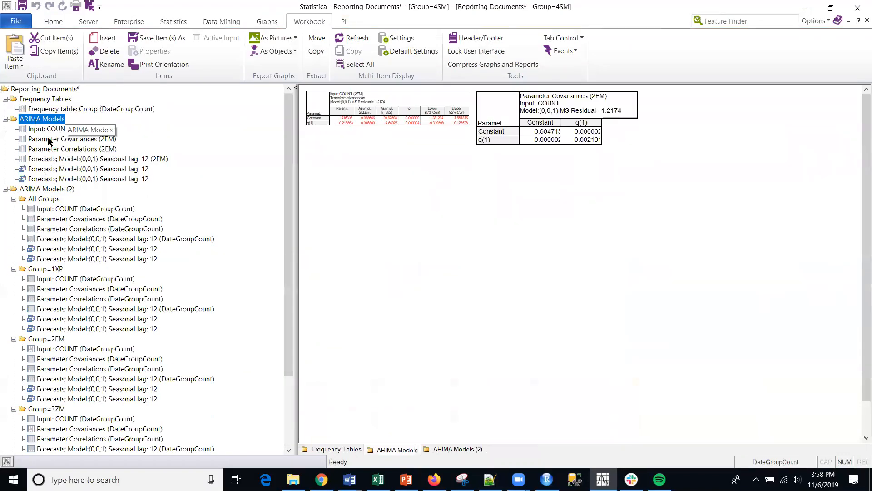
{"action": "left_click", "coordinate": [59, 189]}
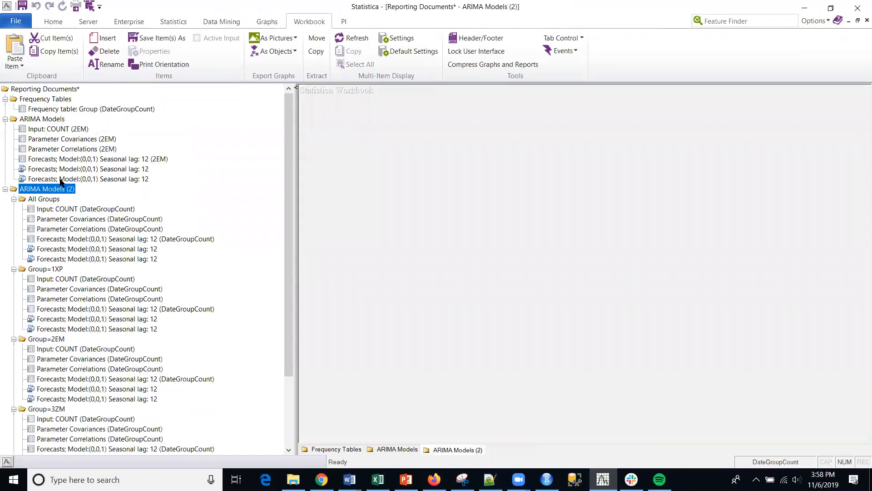
Step: Examine the ARIMA results for All Groups, 1XP, 2EM, 3ZM and 4SM, then restore and minimize the report
{"action": "scroll", "coordinate": [72, 212], "scroll_direction": "down", "scroll_amount": 2}
{"action": "left_click", "coordinate": [44, 160]}
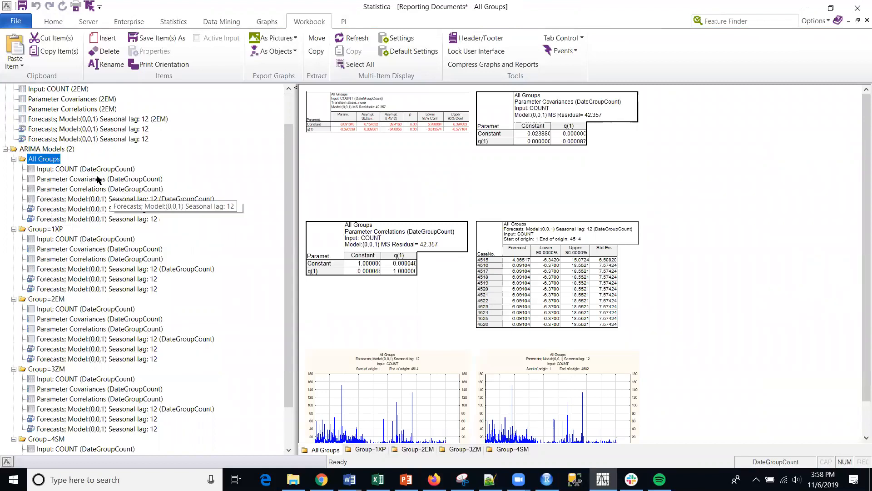
{"action": "scroll", "coordinate": [88, 177], "scroll_direction": "down", "scroll_amount": 2}
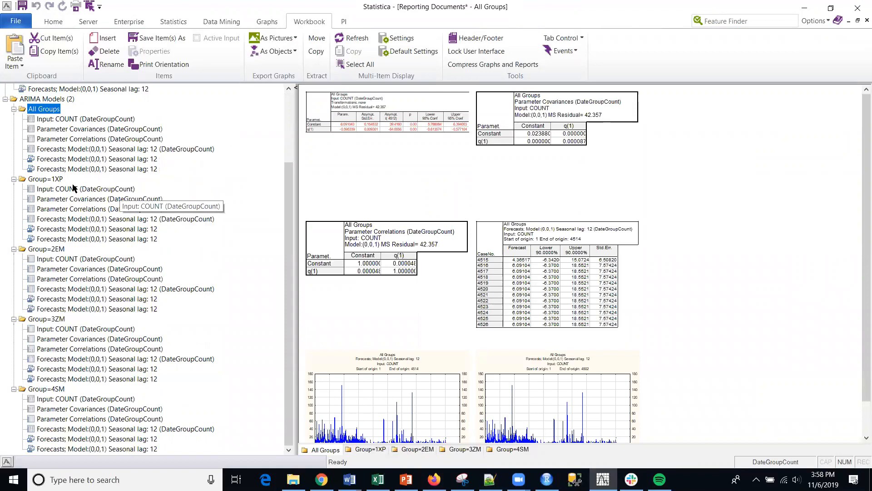
{"action": "left_click", "coordinate": [53, 180]}
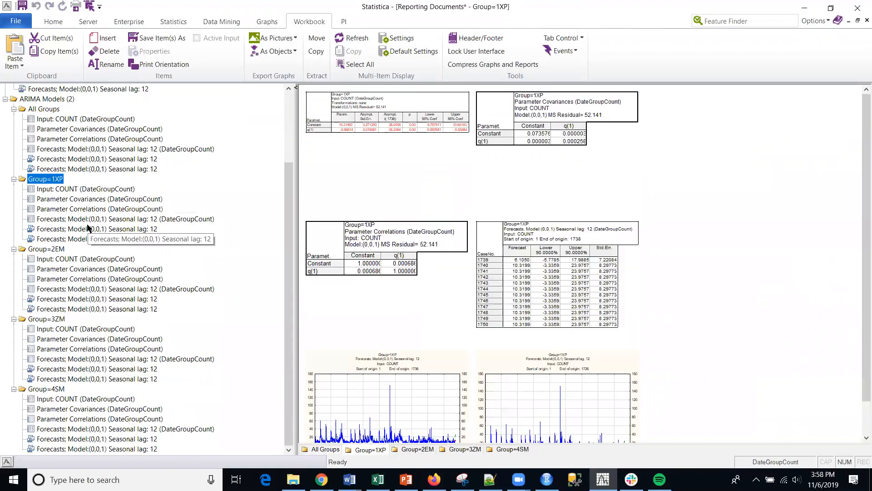
{"action": "left_click", "coordinate": [46, 248]}
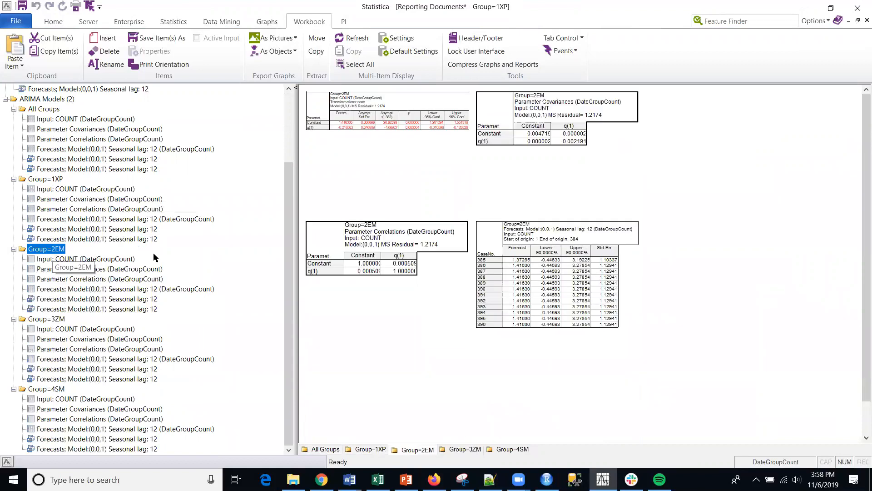
{"action": "left_click", "coordinate": [74, 320]}
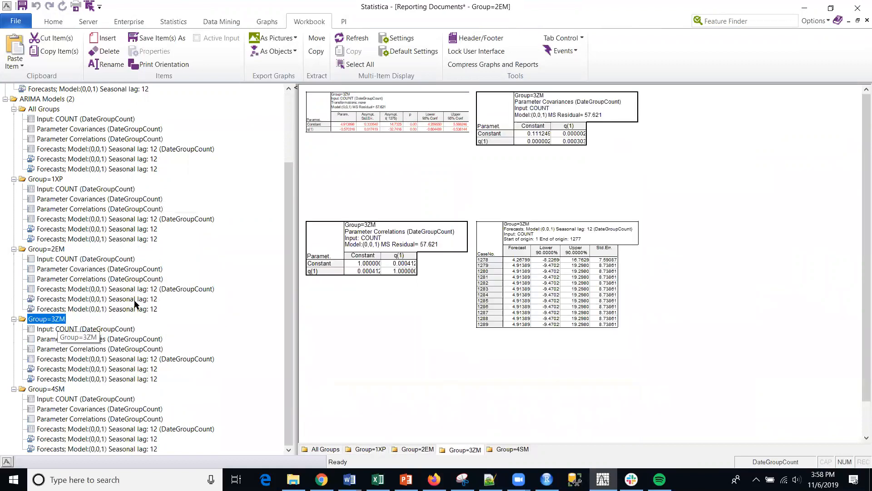
{"action": "left_click", "coordinate": [38, 389]}
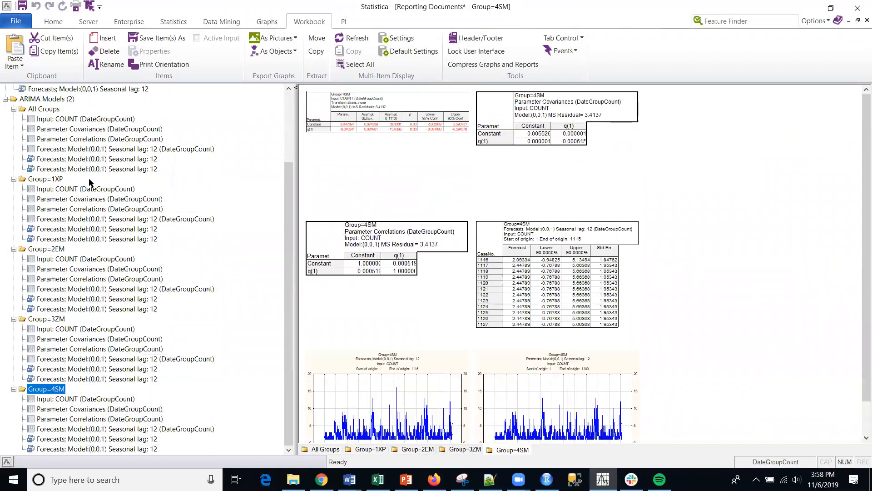
{"action": "left_click", "coordinate": [856, 21]}
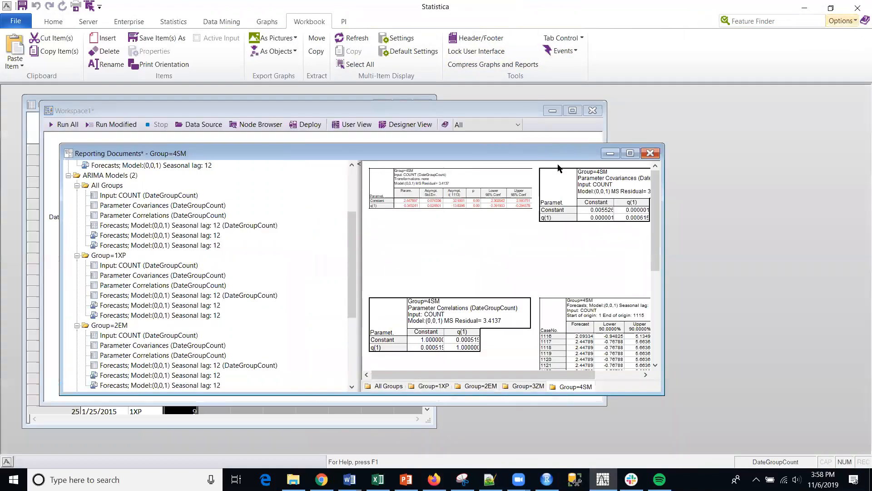
{"action": "left_click", "coordinate": [611, 155]}
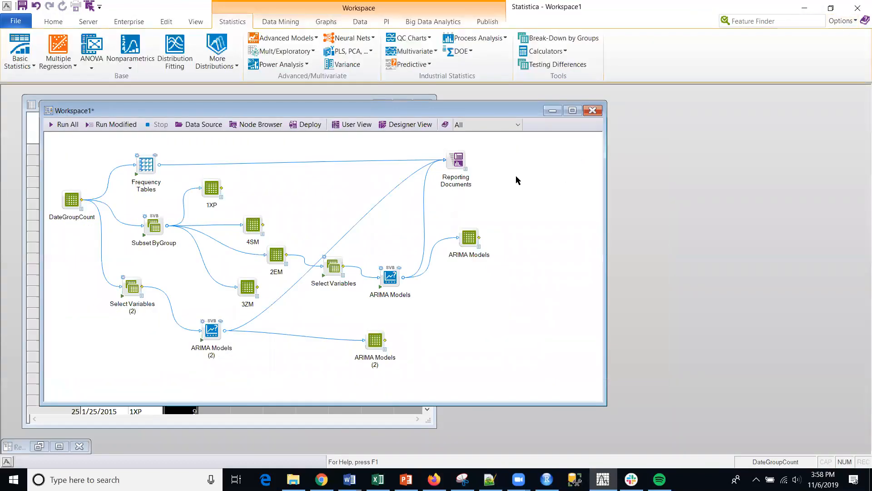